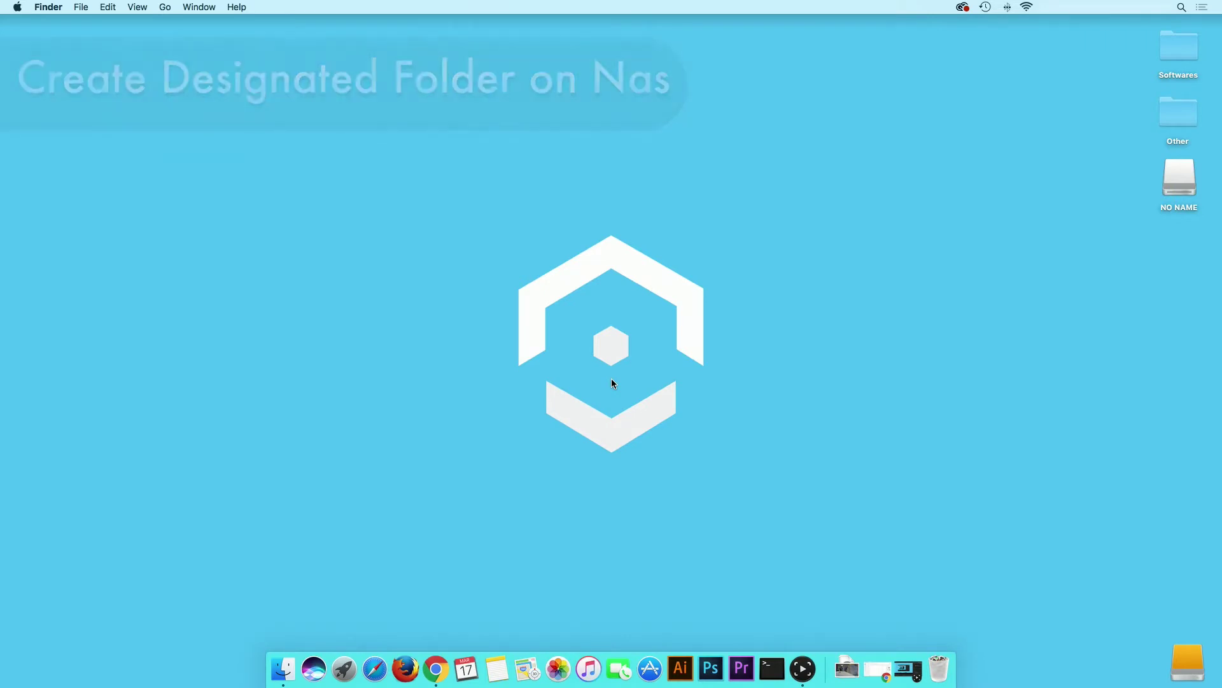
- Launch Firefox and browse to the NAS at 10.0.0.99
{"action": "left_click", "coordinate": [407, 668]}
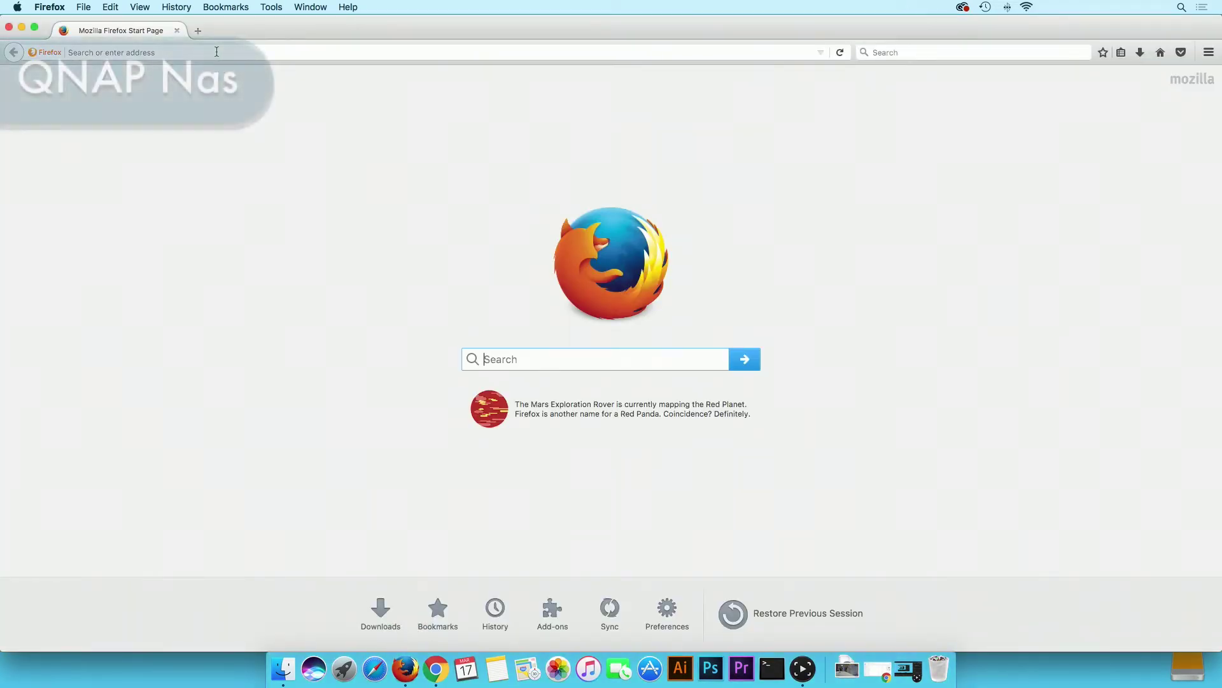
{"action": "left_click", "coordinate": [217, 53]}
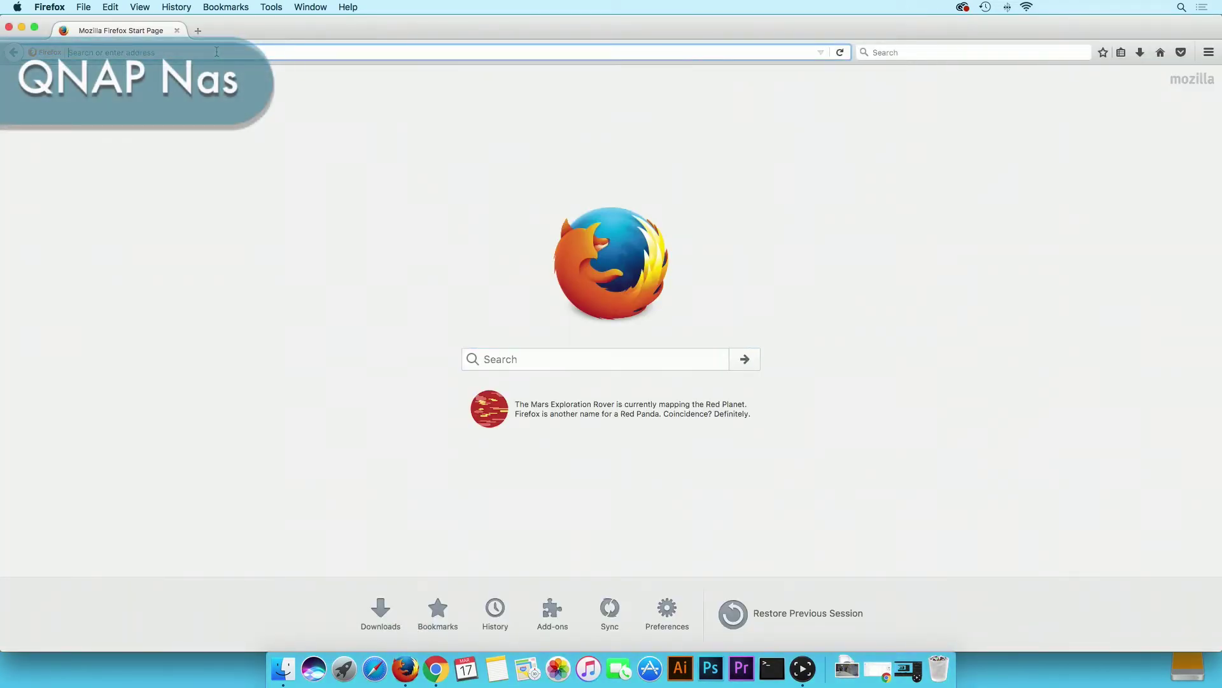
{"action": "type", "text": "10.0.0.99/"}
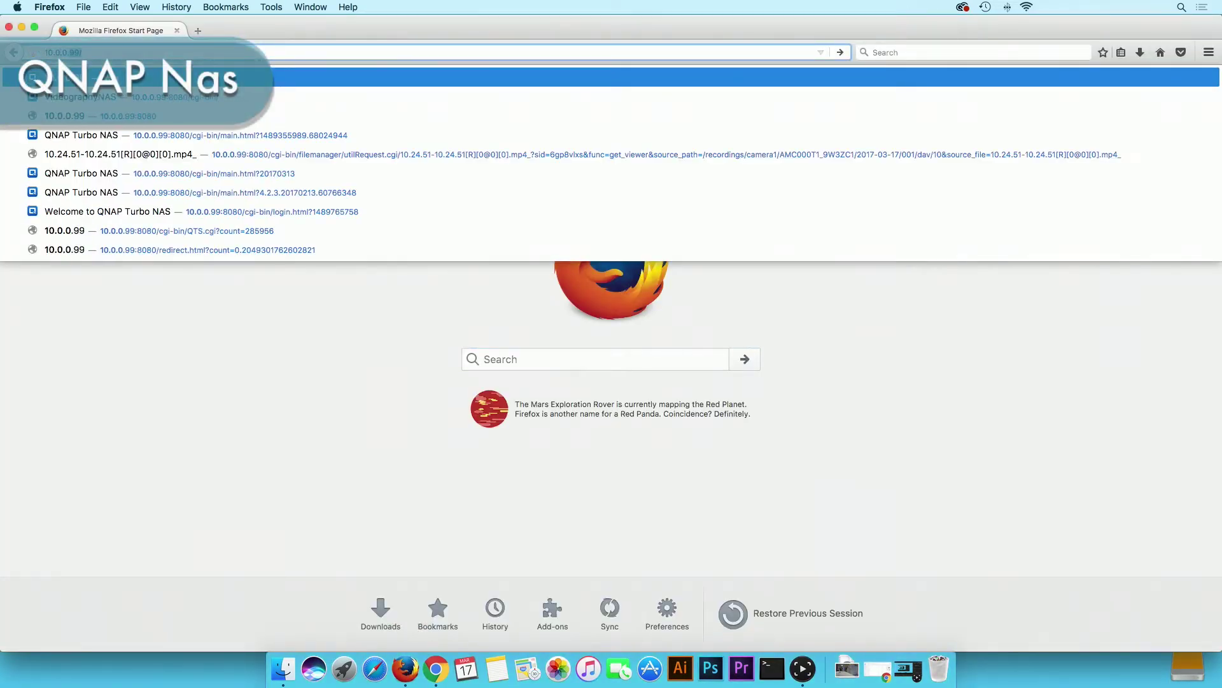
{"action": "key", "text": "Return"}
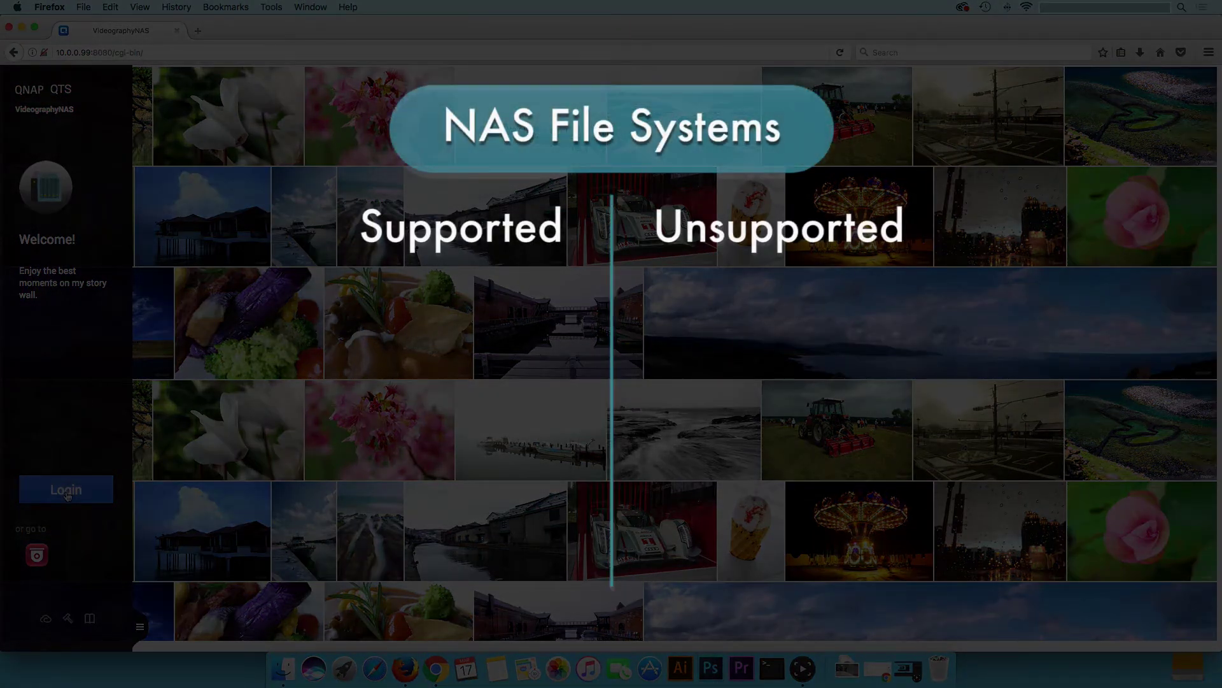
- Sign in to QNAP QTS as demouser with its password
{"action": "left_click", "coordinate": [66, 490]}
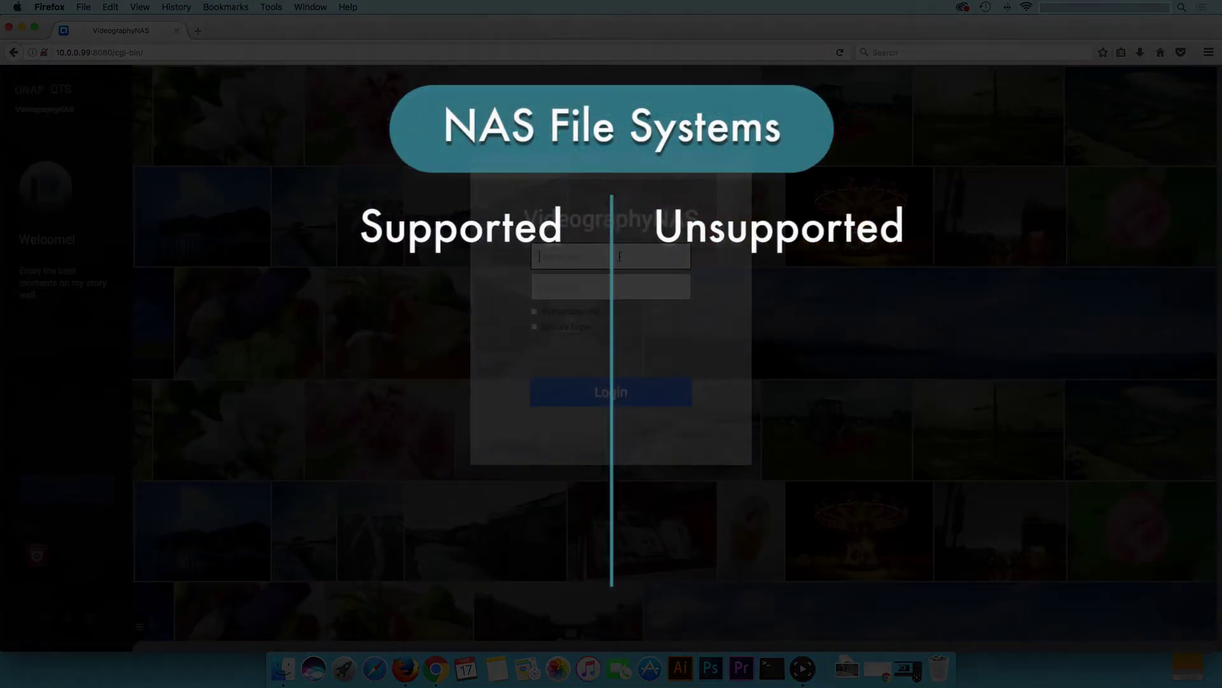
{"action": "type", "text": "Demouser"}
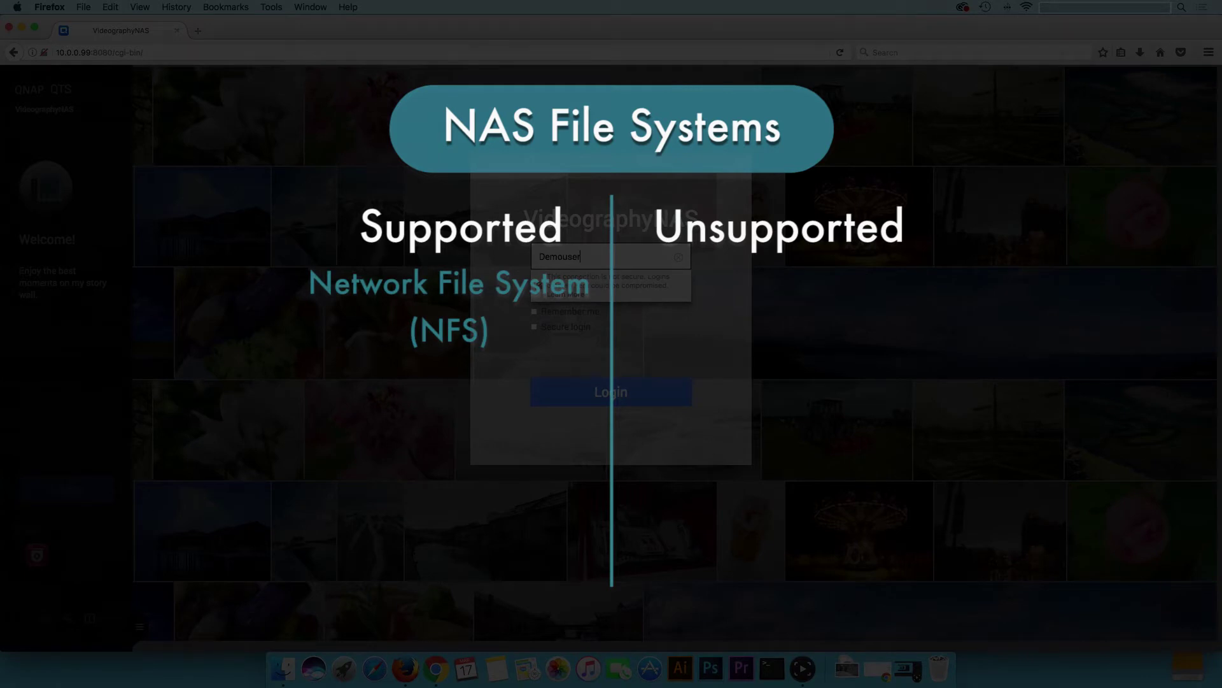
{"action": "key", "text": "Tab"}
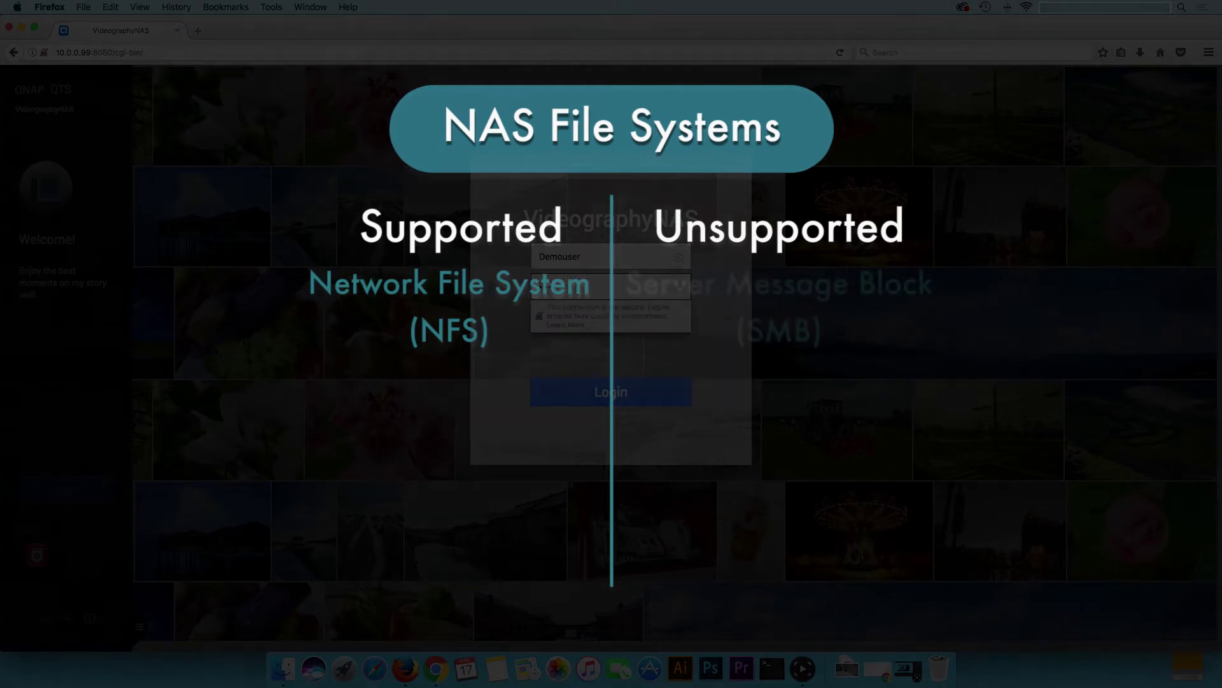
{"action": "type", "text": "password"}
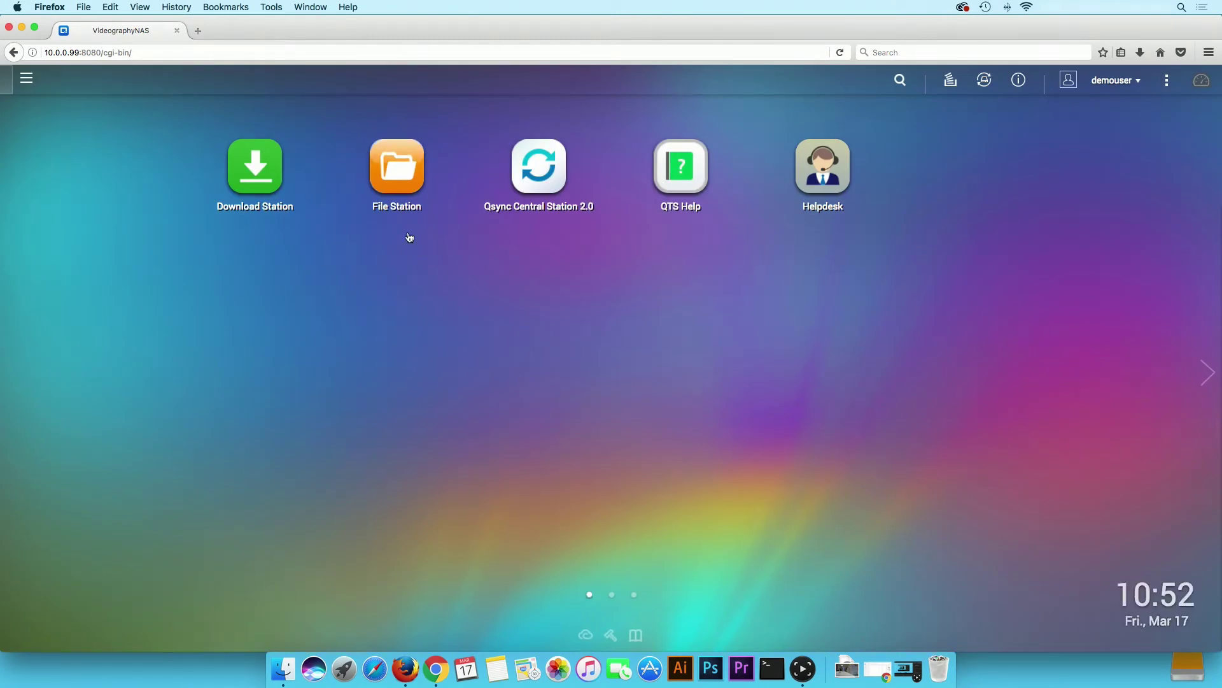
- In File Station, create a shared folder named Recordings on DataVol1 and browse into it
{"action": "left_click", "coordinate": [397, 214]}
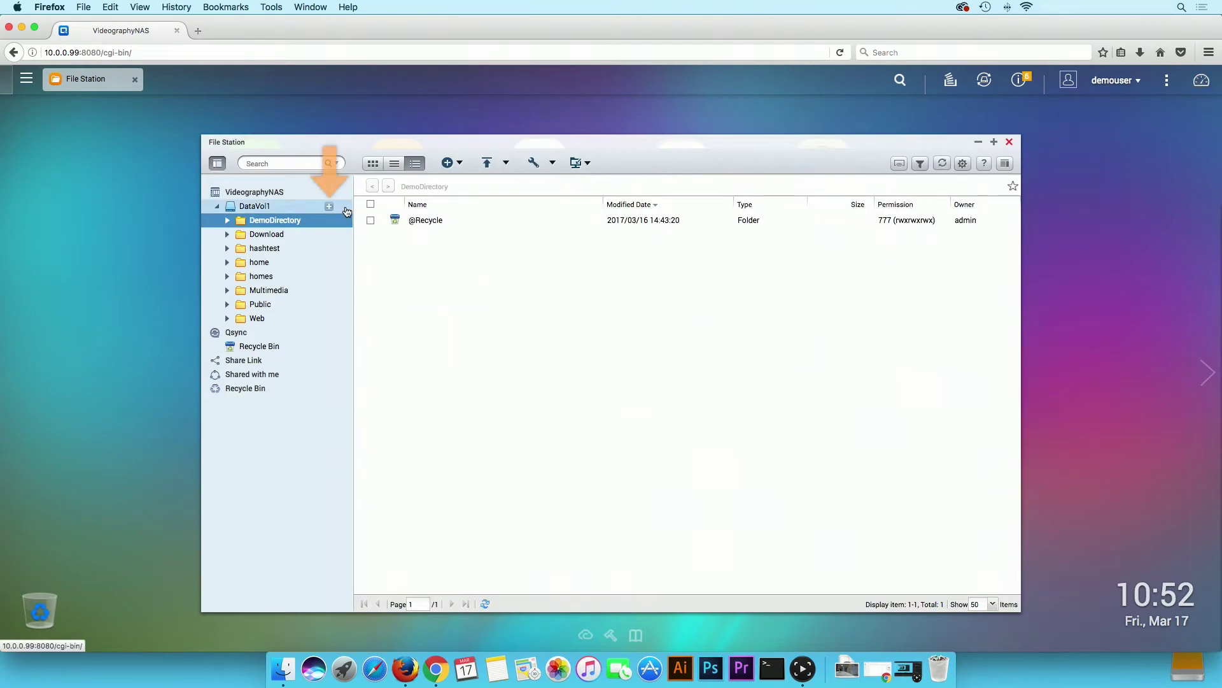
{"action": "left_click", "coordinate": [331, 207]}
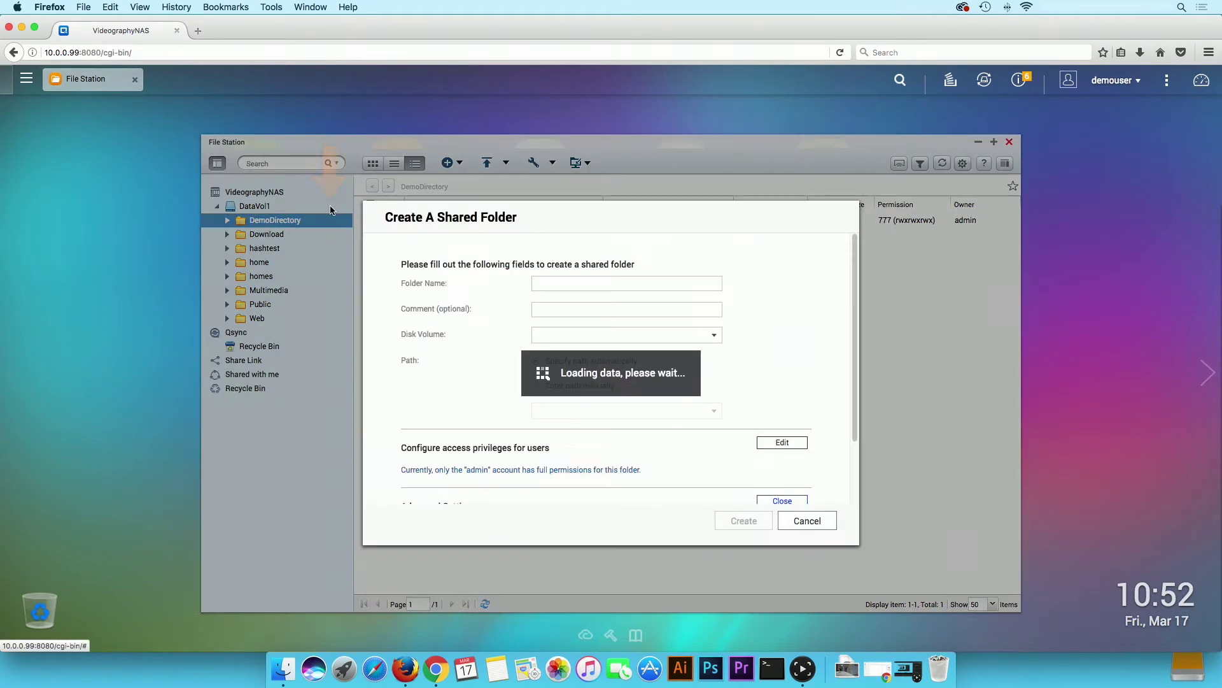
{"action": "left_click", "coordinate": [555, 284]}
{"action": "type", "text": "Recordings"}
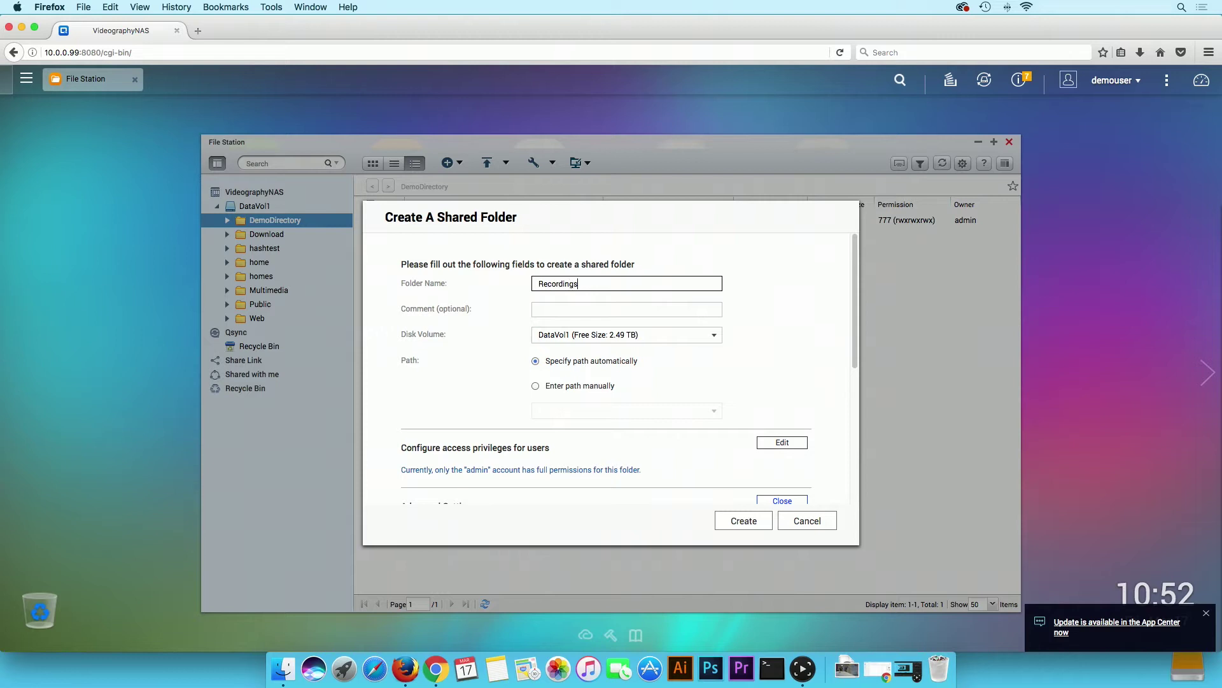
{"action": "left_click", "coordinate": [741, 523]}
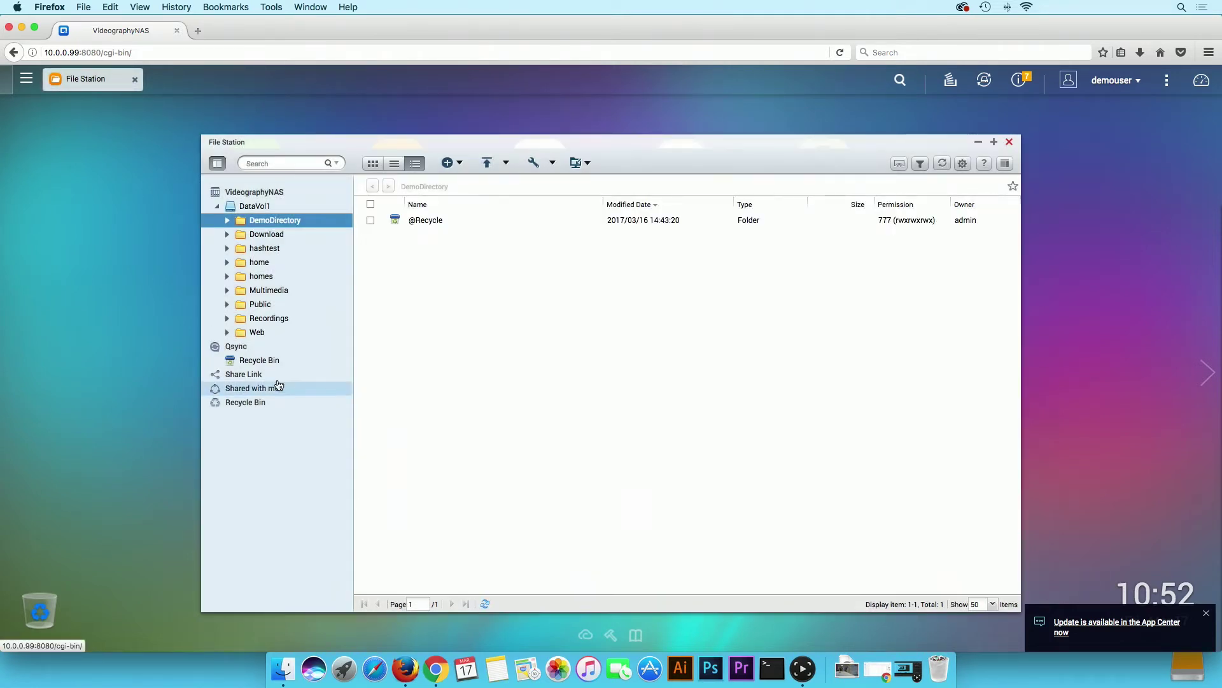
{"action": "left_click", "coordinate": [248, 320]}
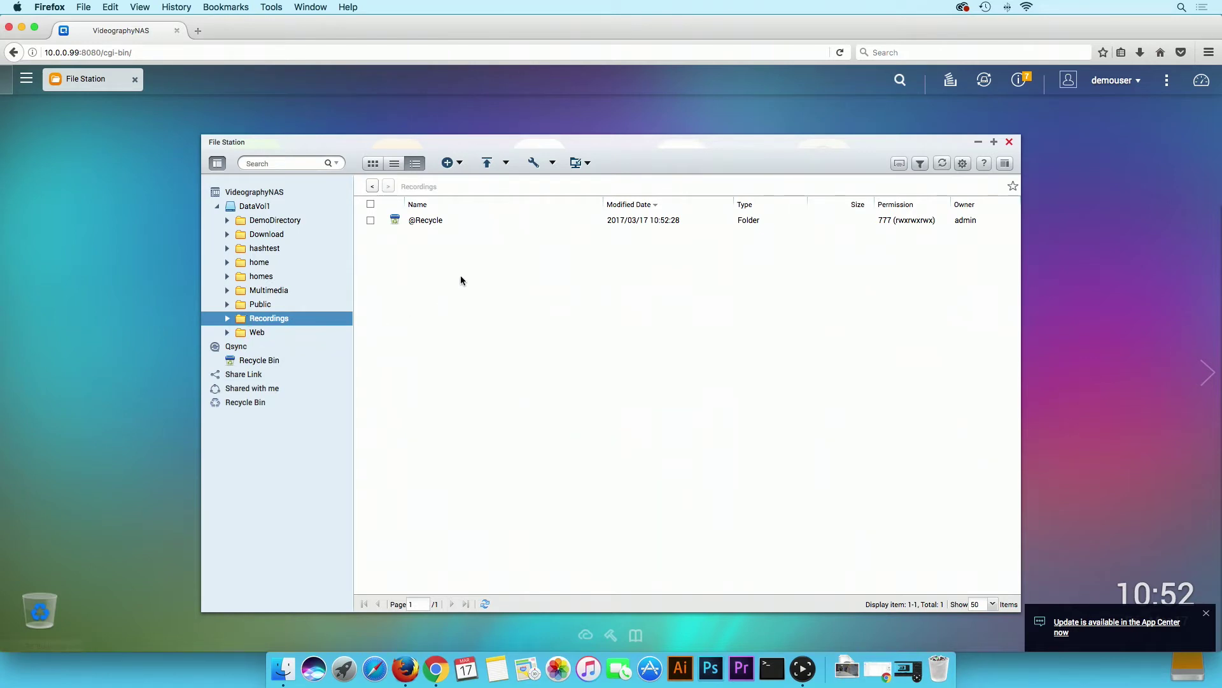
- Create a Camera1 subfolder inside Recordings
{"action": "right_click", "coordinate": [463, 270]}
{"action": "left_click", "coordinate": [516, 305]}
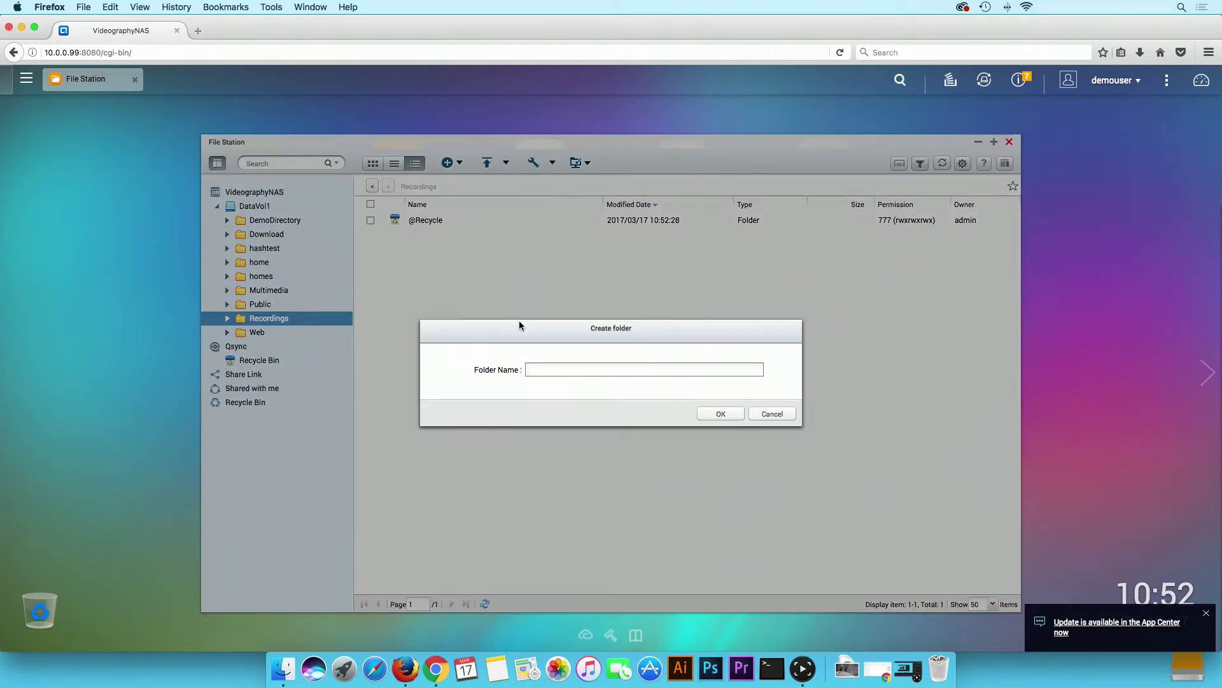
{"action": "type", "text": "Camera1"}
{"action": "left_click", "coordinate": [719, 414]}
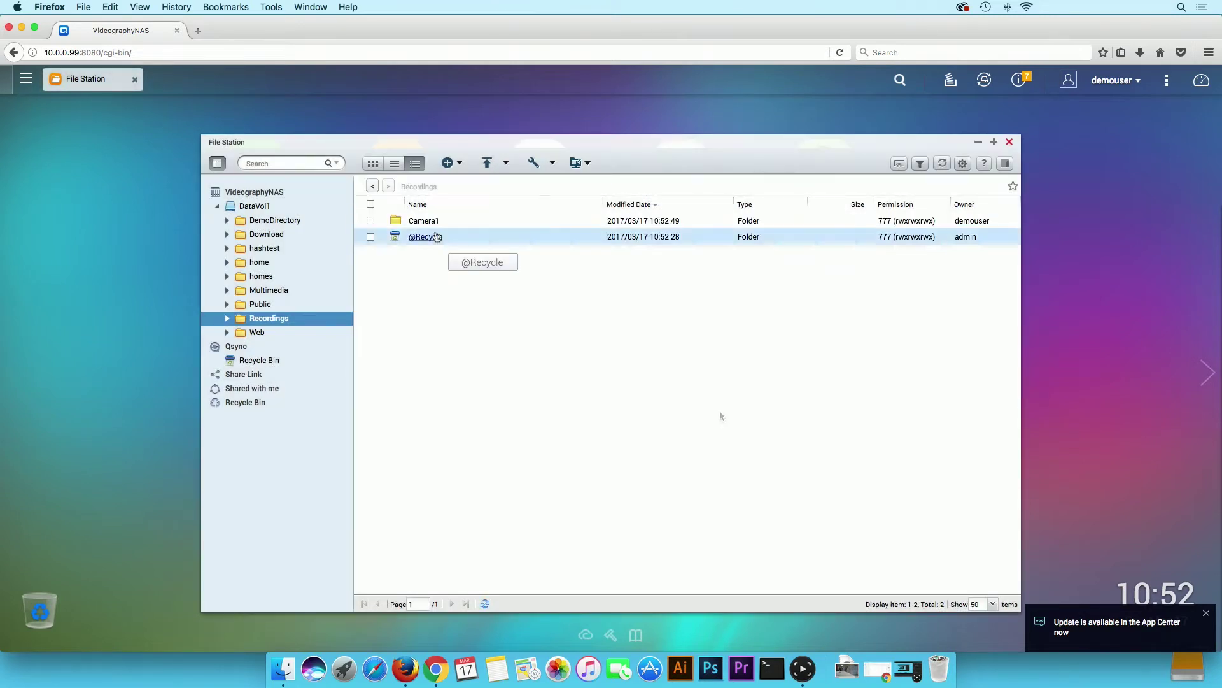
- Browse into Camera1 and review its read/write/execute permissions in the properties panel
{"action": "double_click", "coordinate": [431, 223]}
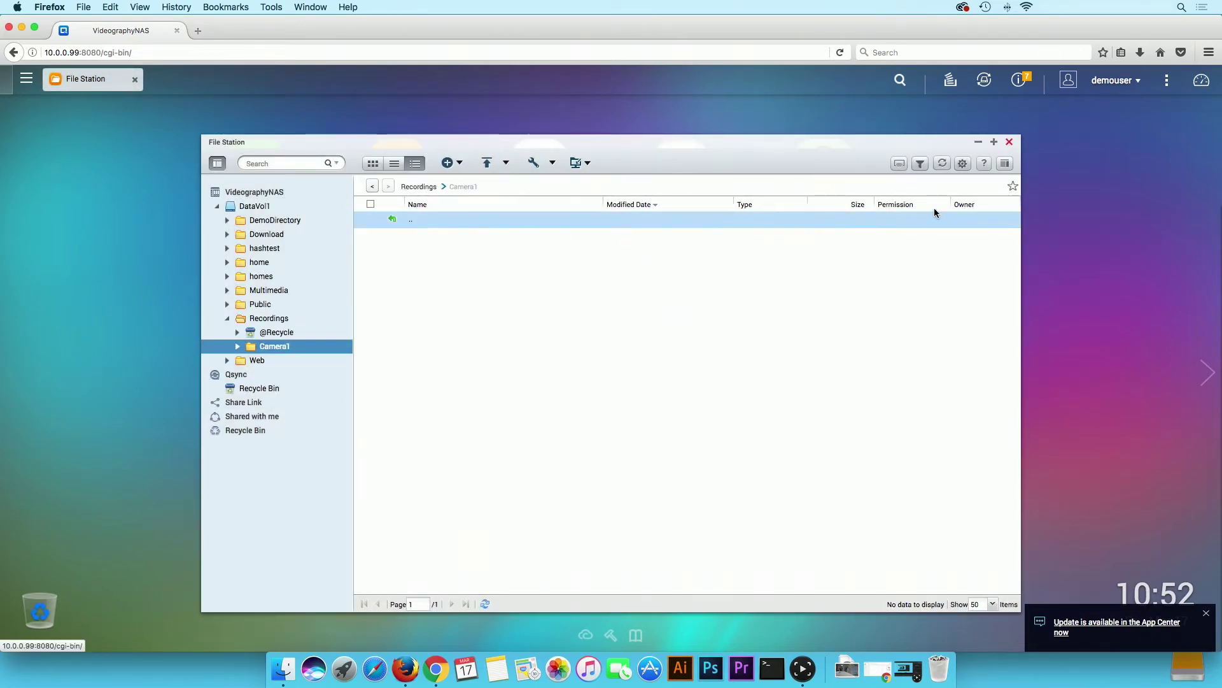
{"action": "left_click", "coordinate": [1004, 164]}
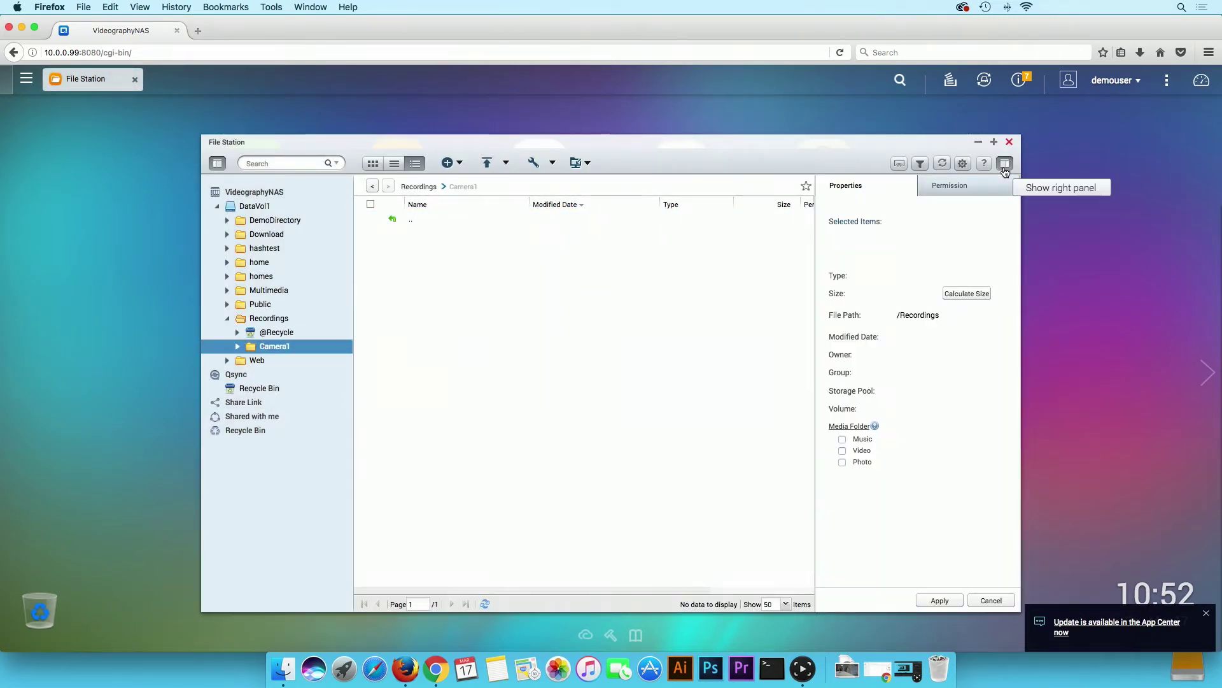
{"action": "left_click", "coordinate": [949, 186]}
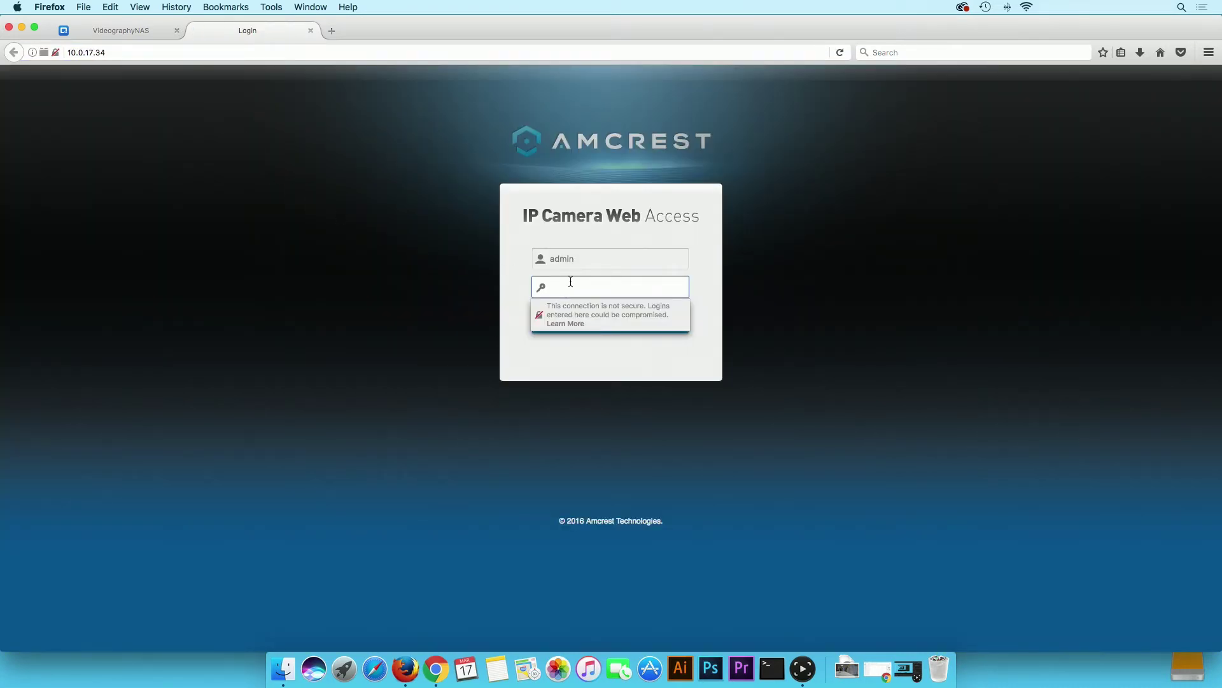
{"action": "type", "text": "••••••"}
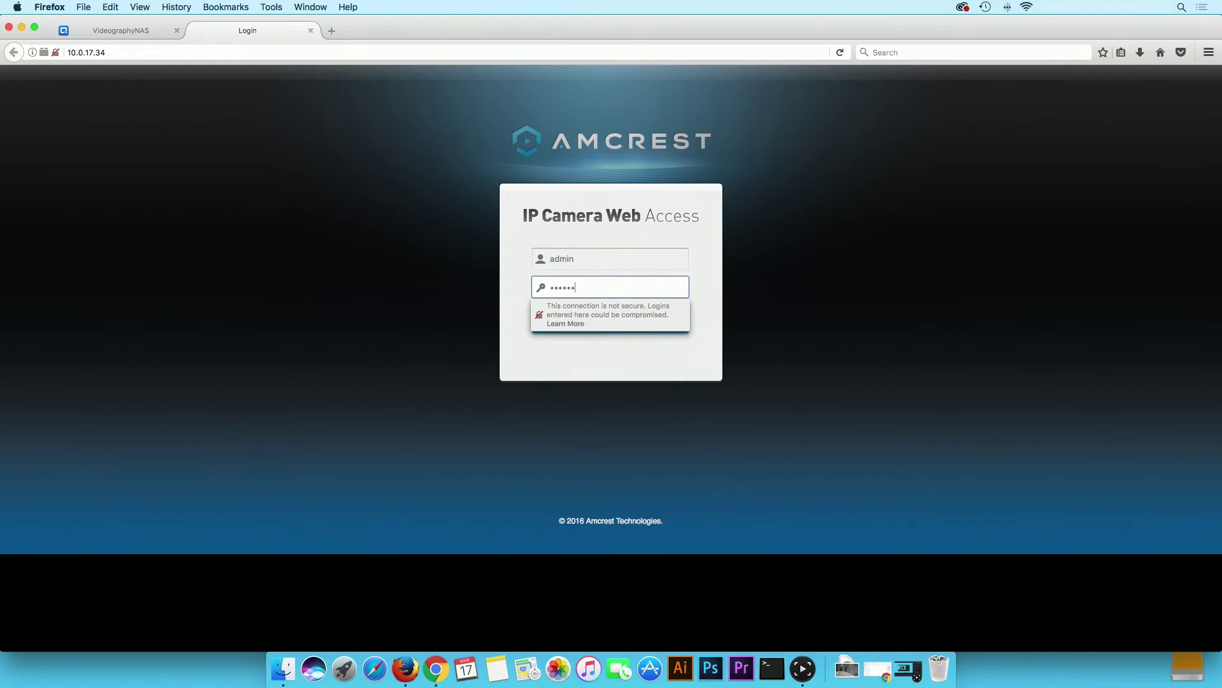
- Sign into the Amcrest camera web UI with the admin password
{"action": "key", "text": "Return"}
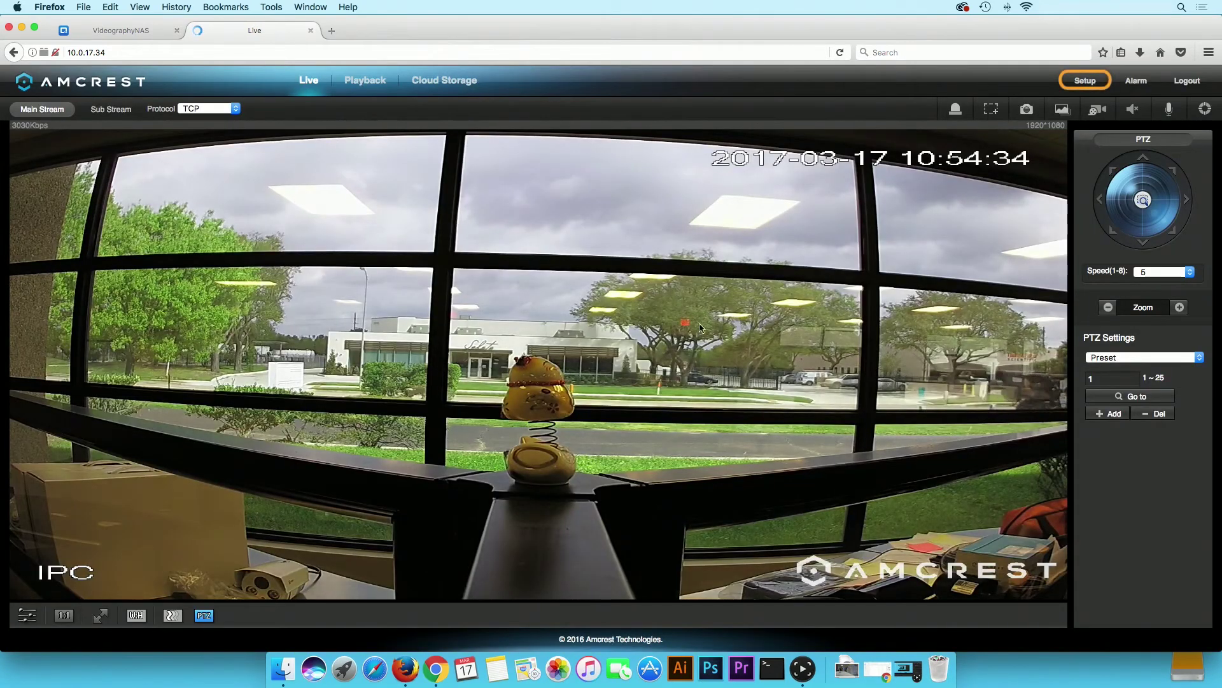
- In Setup > Storage > Destination, set FTP as the destination for scheduled, motion and alarm recordings and snapshots
{"action": "left_click", "coordinate": [1071, 88]}
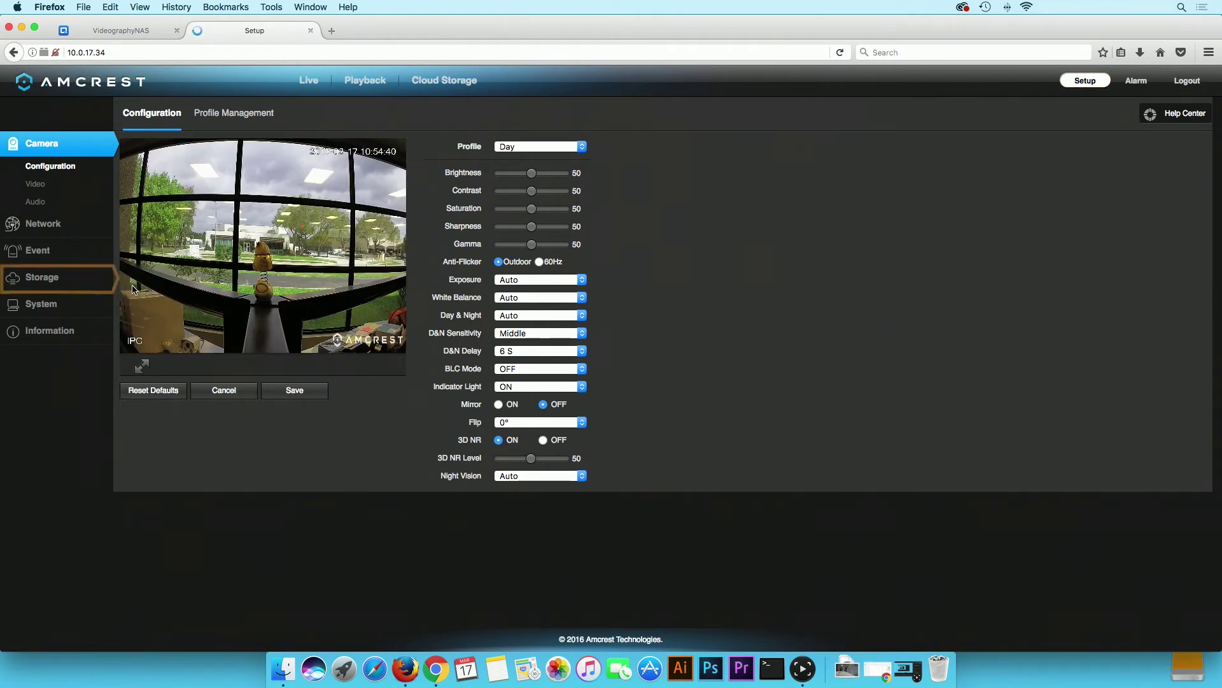
{"action": "left_click", "coordinate": [95, 281]}
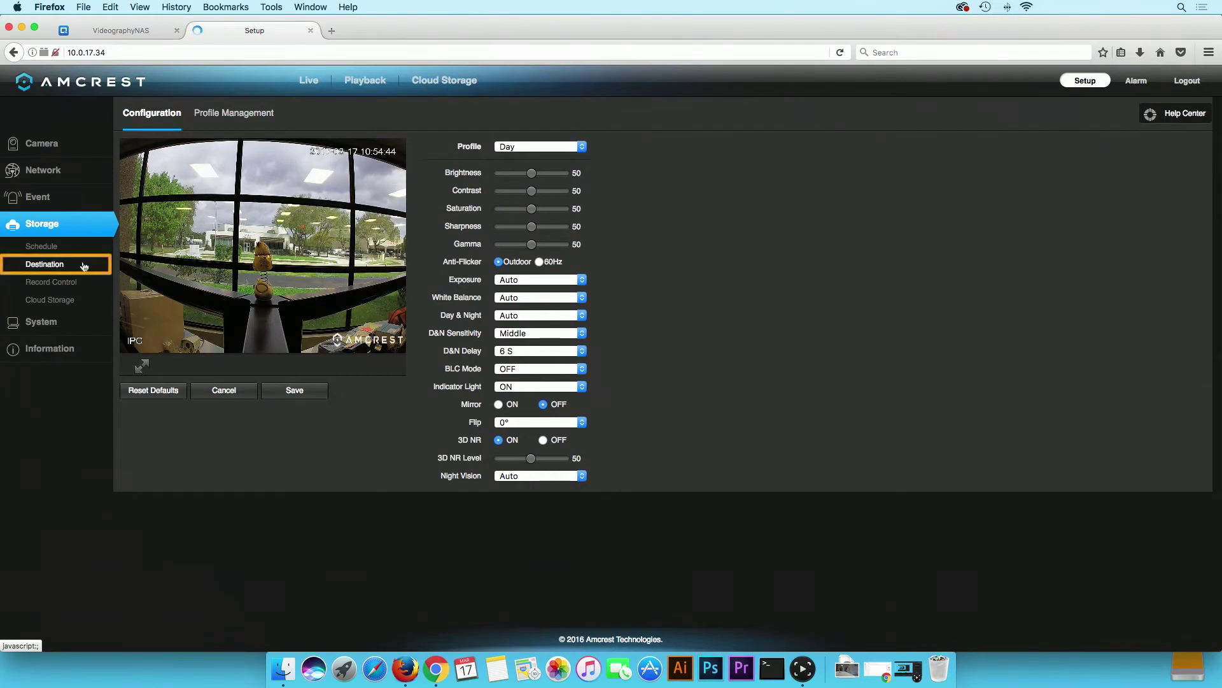
{"action": "left_click", "coordinate": [84, 267]}
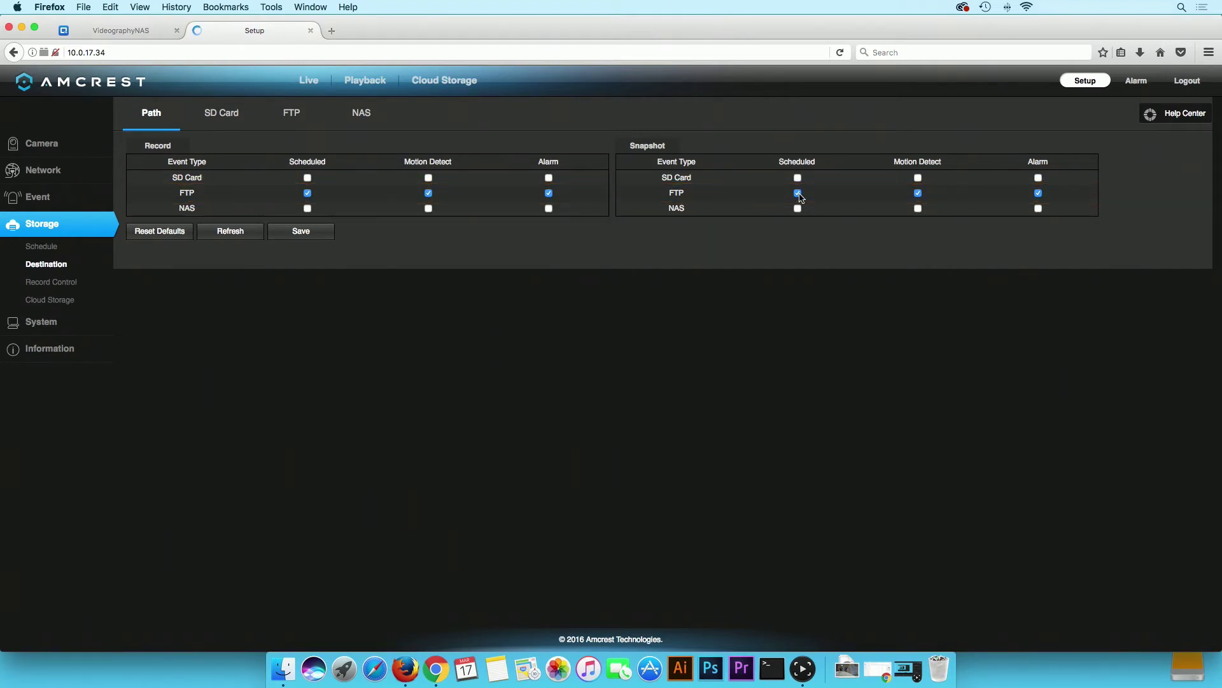
{"action": "left_click", "coordinate": [303, 234]}
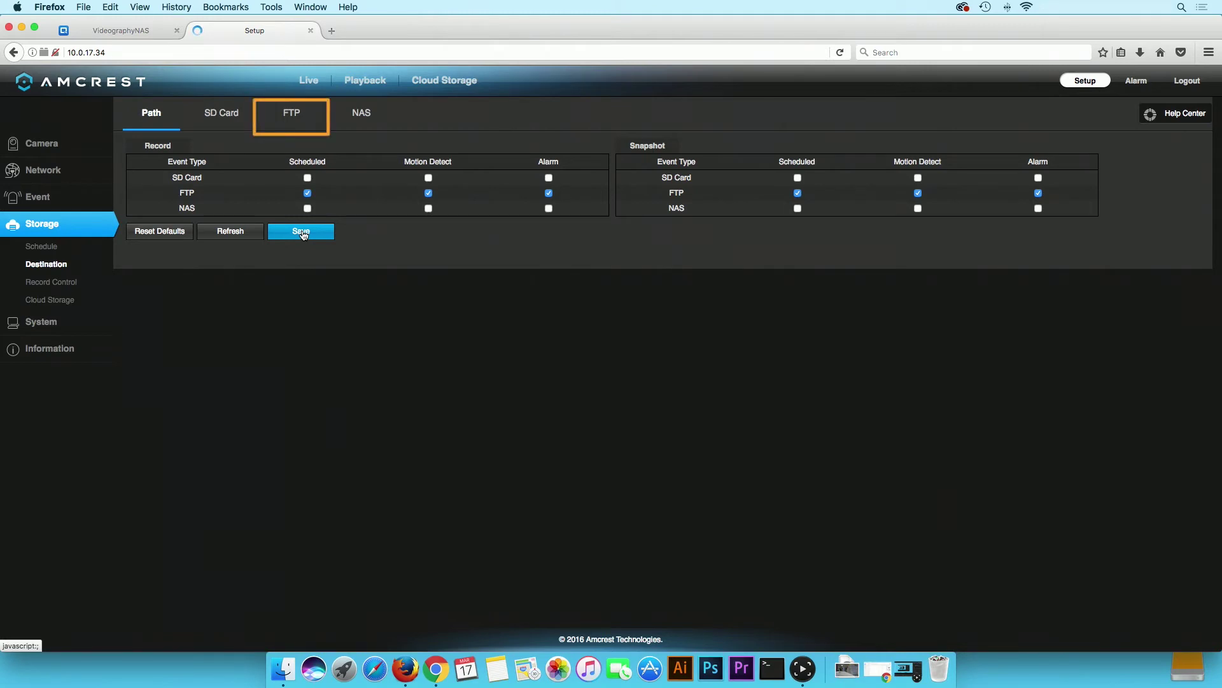
- Enable the FTP server with address 10.0.0.99 and port 21
{"action": "left_click", "coordinate": [288, 123]}
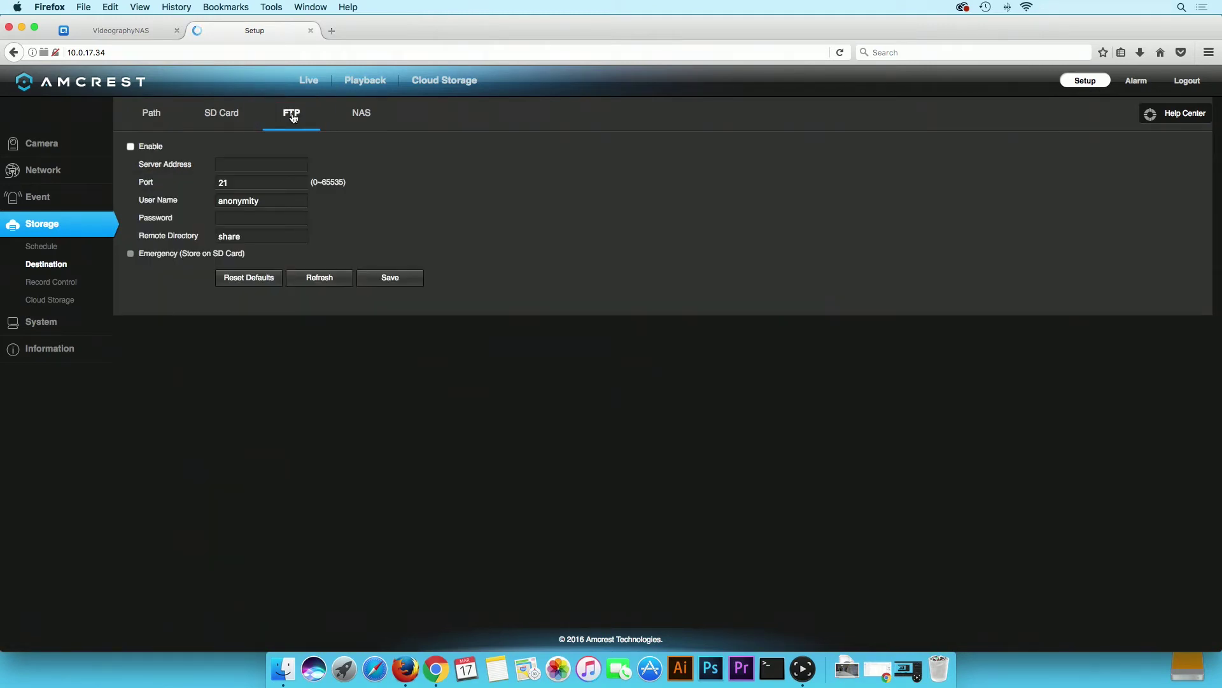
{"action": "left_click", "coordinate": [131, 147]}
{"action": "left_click", "coordinate": [218, 165]}
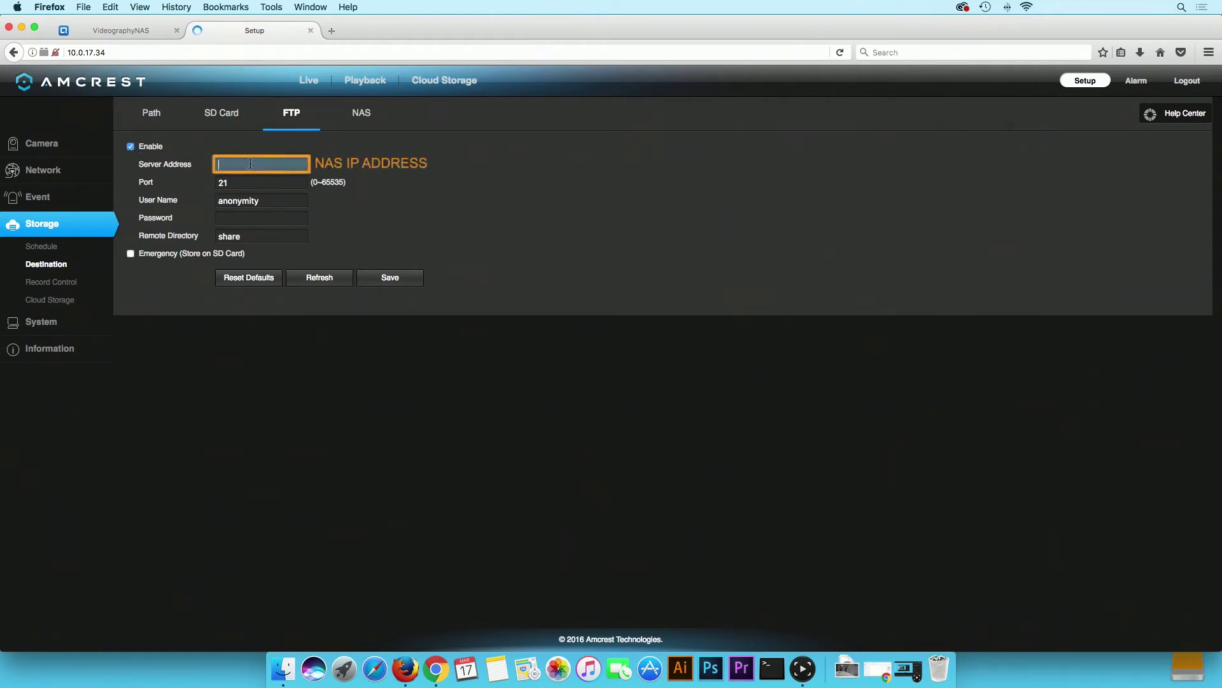
{"action": "type", "text": "10."}
{"action": "type", "text": "0.0.99"}
{"action": "left_click", "coordinate": [267, 183]}
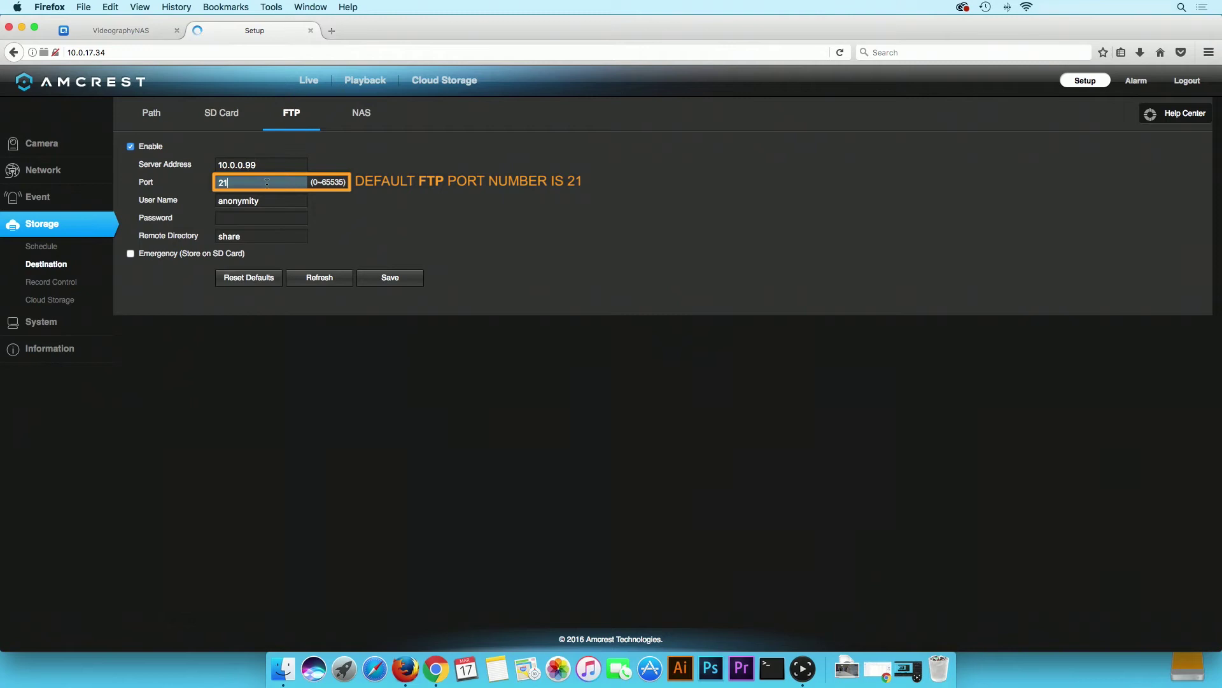
- Replace the anonymous login with demouser and its password, and set the remote directory to Recordings/Camera1
{"action": "left_click", "coordinate": [276, 200]}
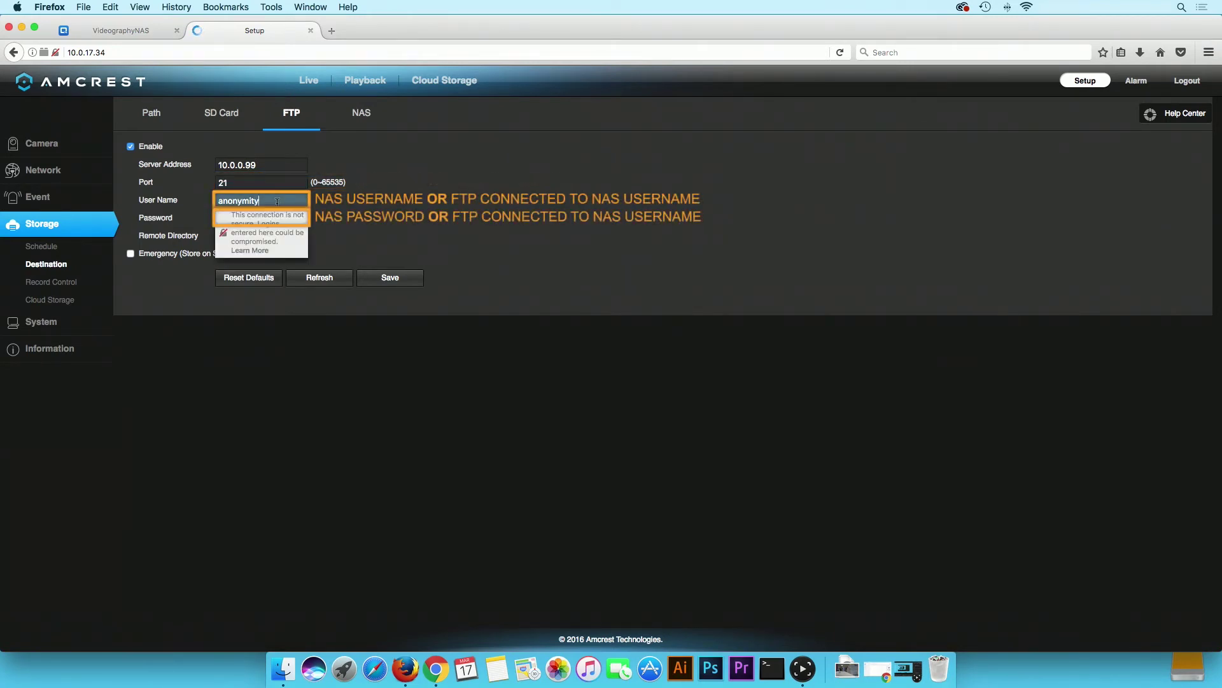
{"action": "double_click", "coordinate": [276, 200]}
{"action": "key", "text": "Tab"}
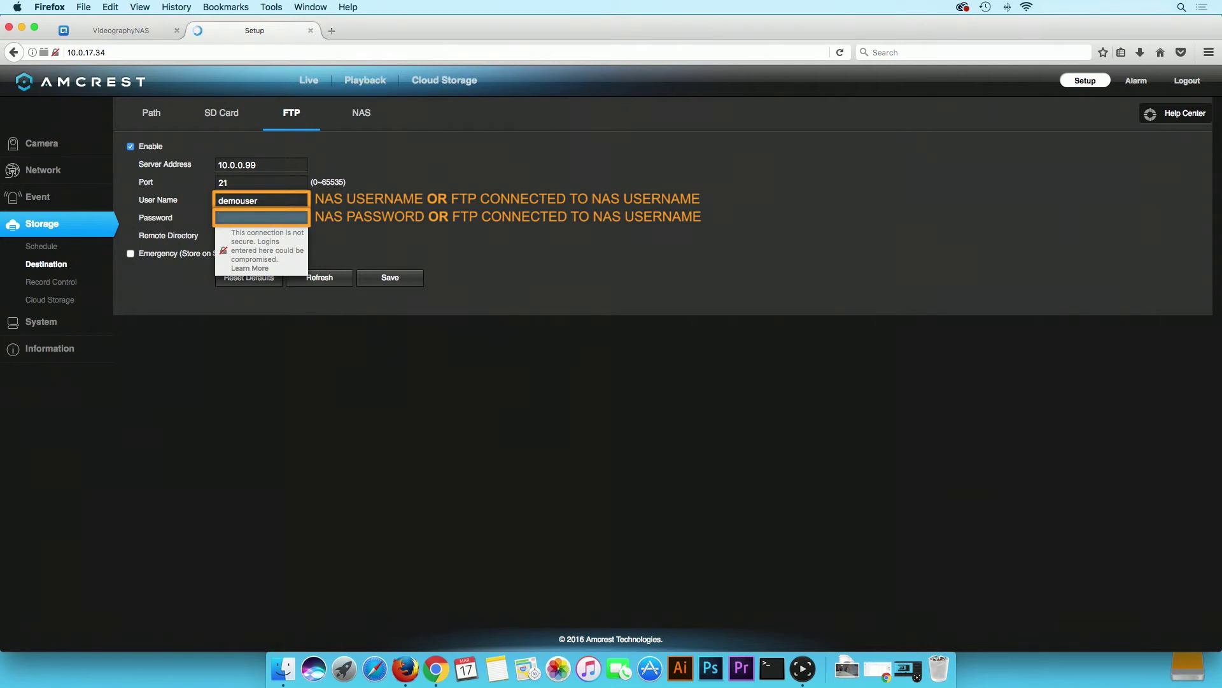
{"action": "key", "text": "Tab"}
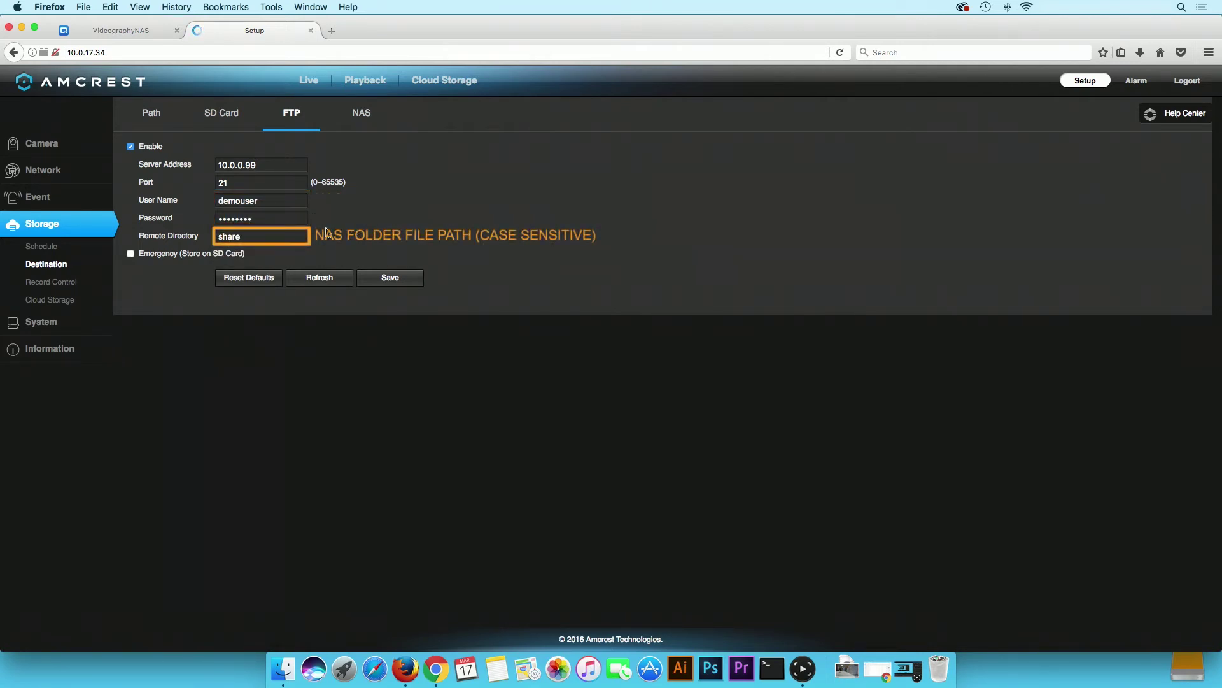
{"action": "double_click", "coordinate": [279, 236]}
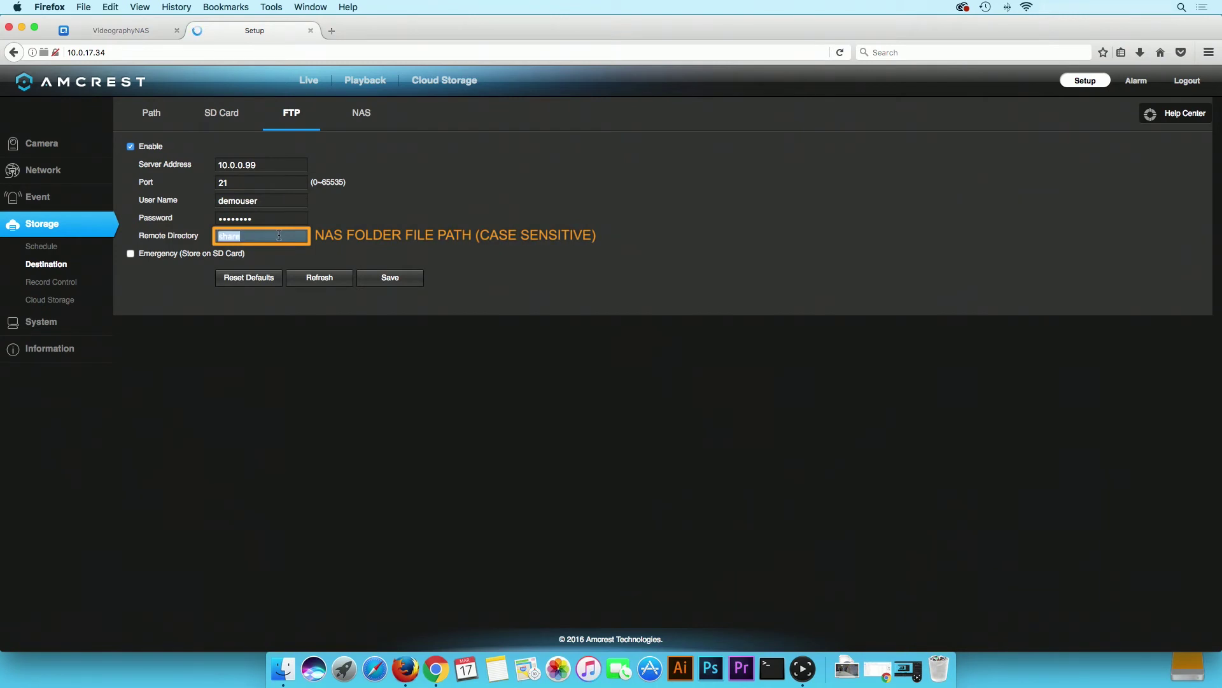
{"action": "type", "text": "R"}
{"action": "type", "text": "ecordings"}
{"action": "type", "text": "/Ca"}
{"action": "type", "text": "mera1"}
- Save the FTP settings and check the record schedule covers all day, every day
{"action": "left_click", "coordinate": [391, 279]}
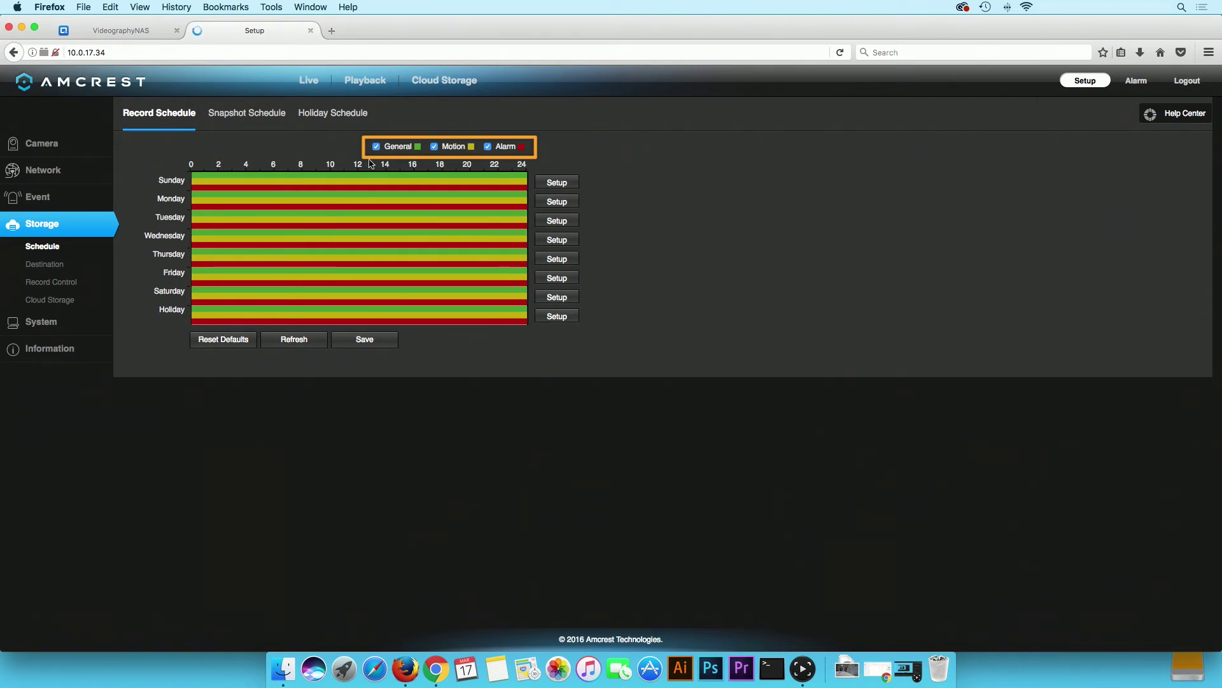
- Confirm motion detection under Event > Video Detection, then return to the NAS File Station
{"action": "left_click", "coordinate": [90, 199]}
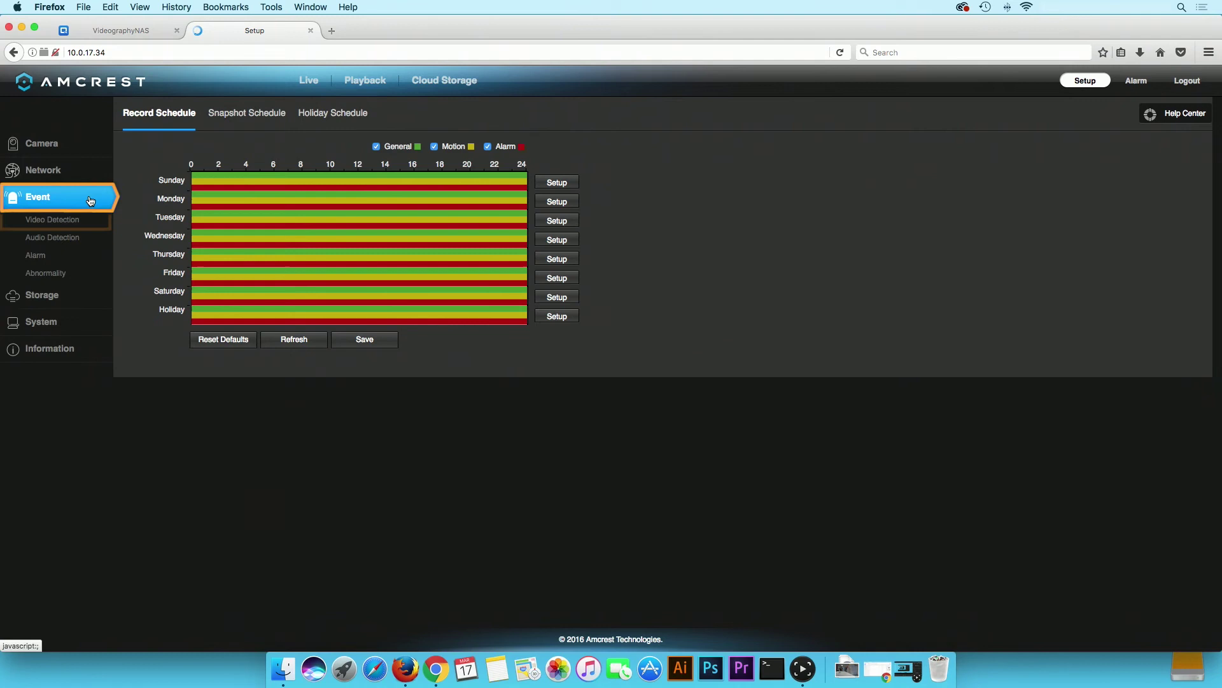
{"action": "left_click", "coordinate": [84, 221]}
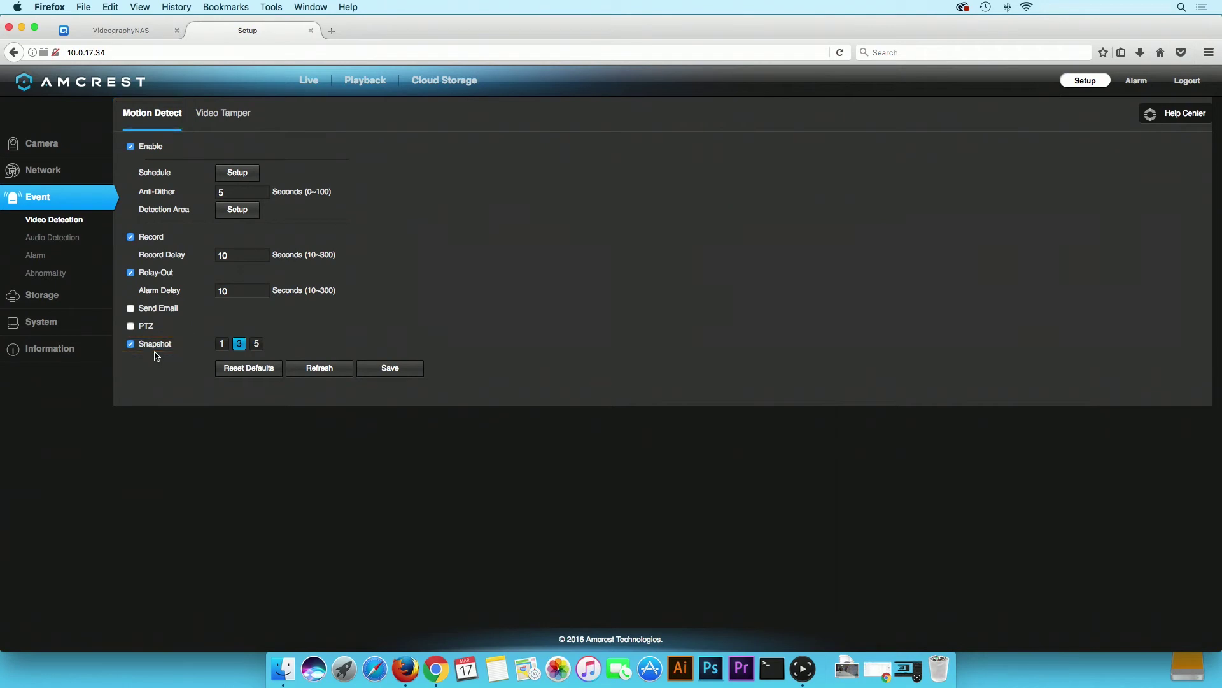
{"action": "left_click", "coordinate": [67, 32]}
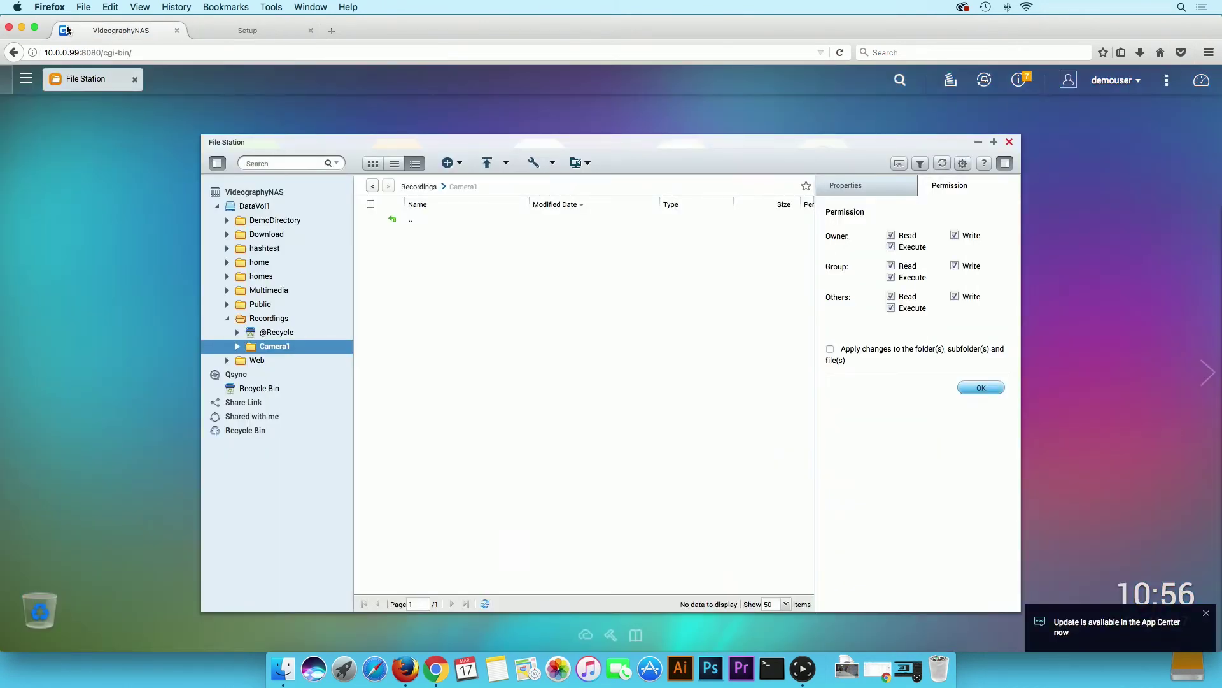
- Refresh Camera1 and browse into AMC000T1_9W3ZC1 > 2017-03-17 > 001 to see the dav and jpg folders
{"action": "left_click", "coordinate": [943, 167]}
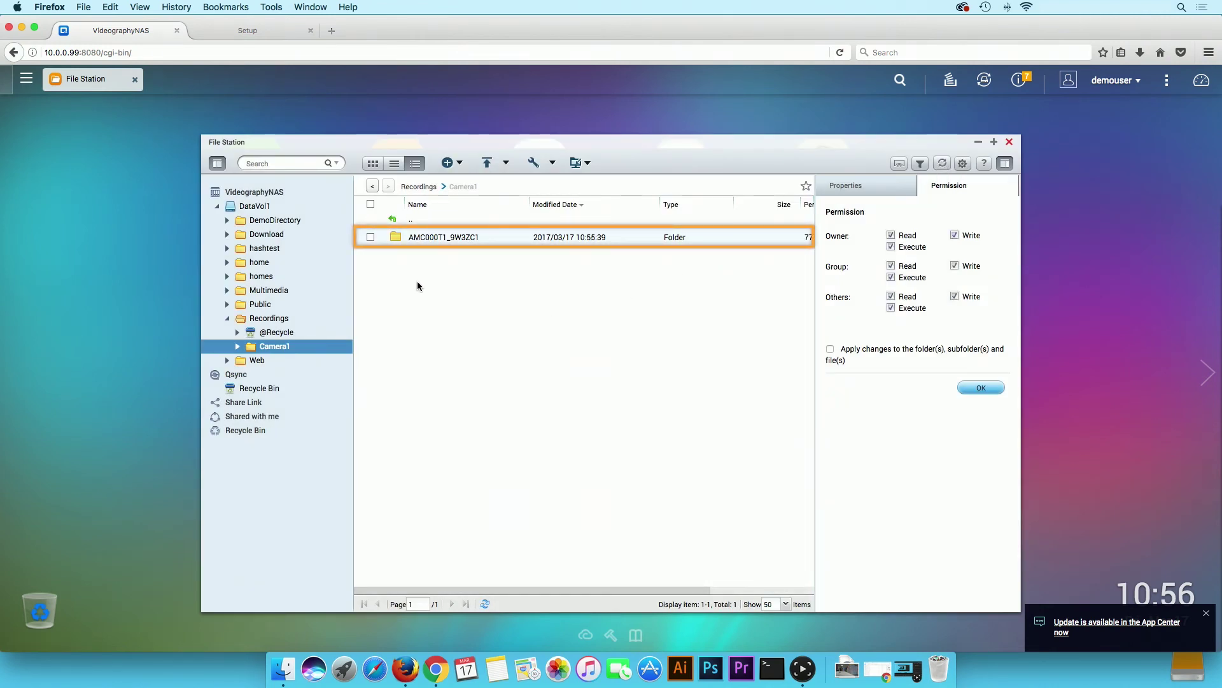
{"action": "left_click", "coordinate": [426, 246]}
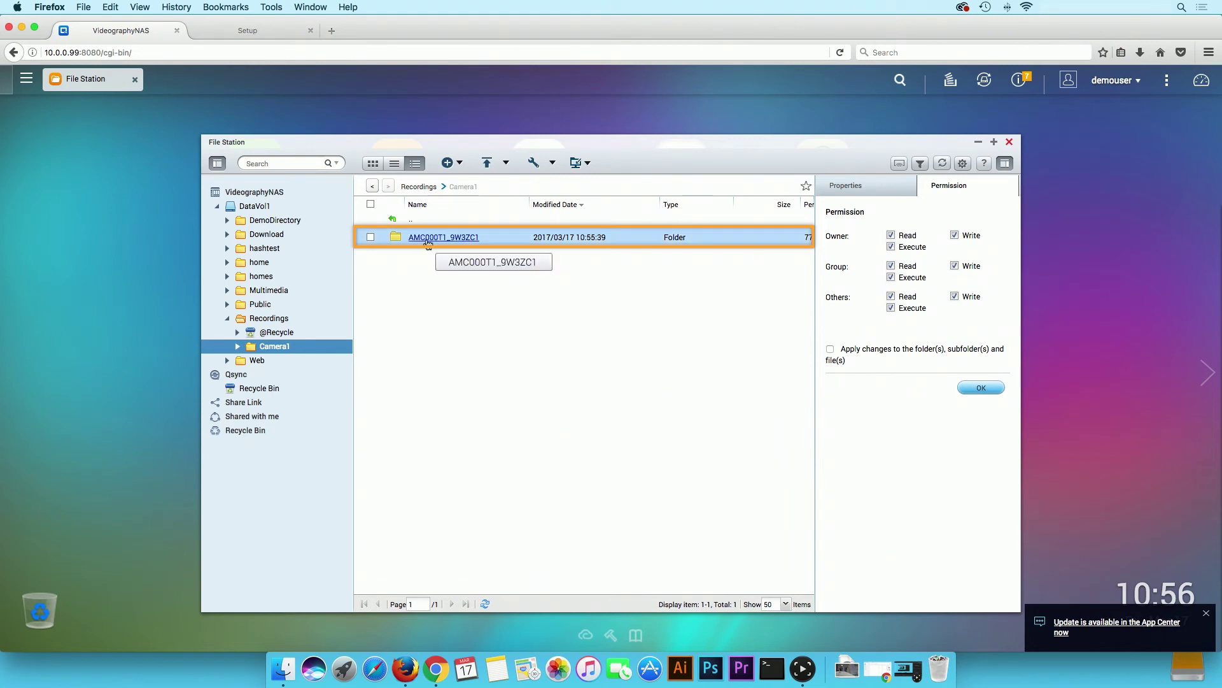
{"action": "left_click", "coordinate": [427, 242]}
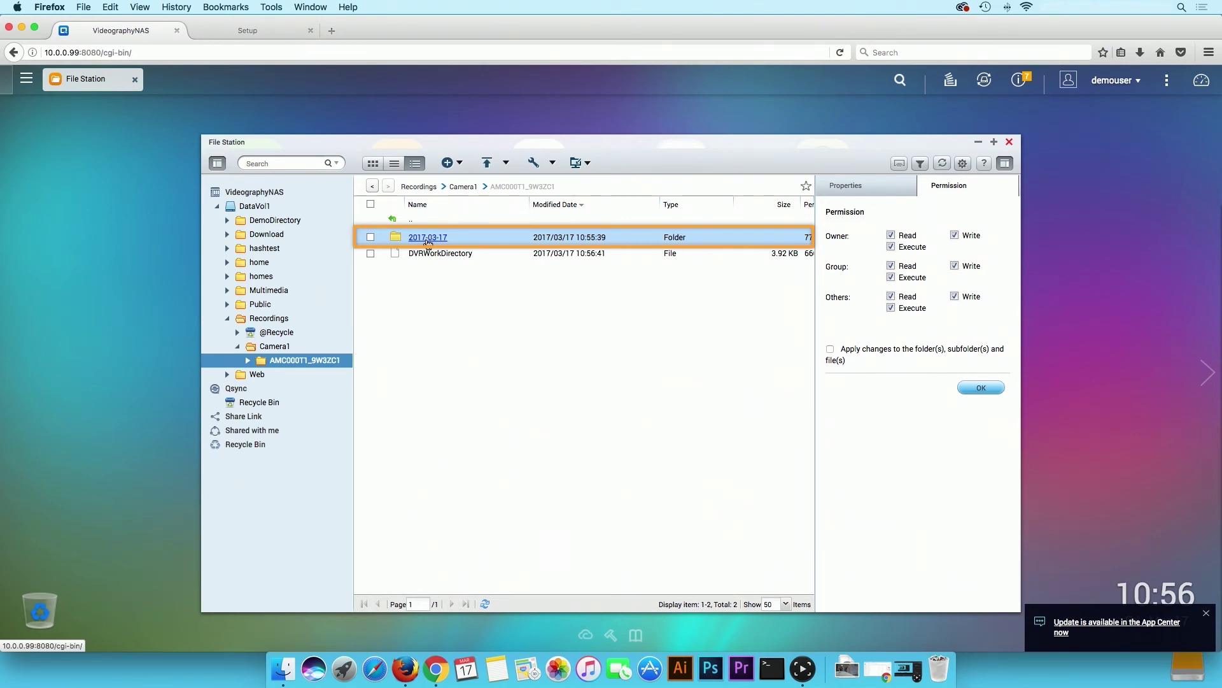
{"action": "double_click", "coordinate": [427, 238]}
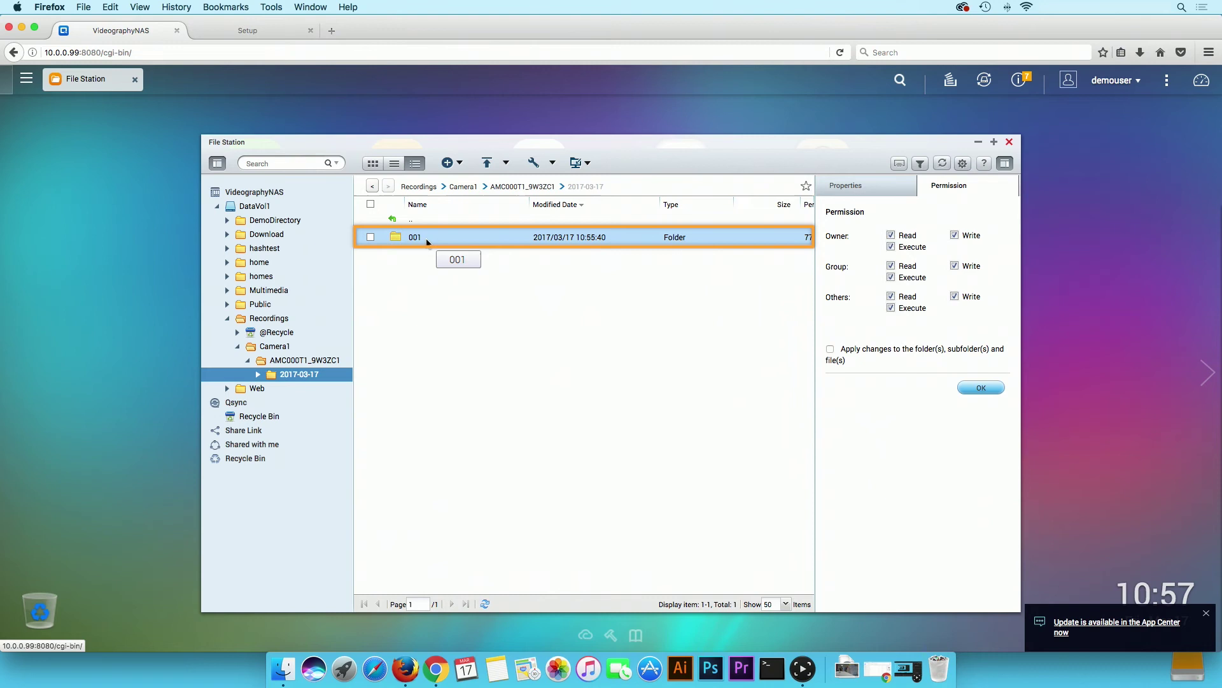
{"action": "double_click", "coordinate": [426, 238]}
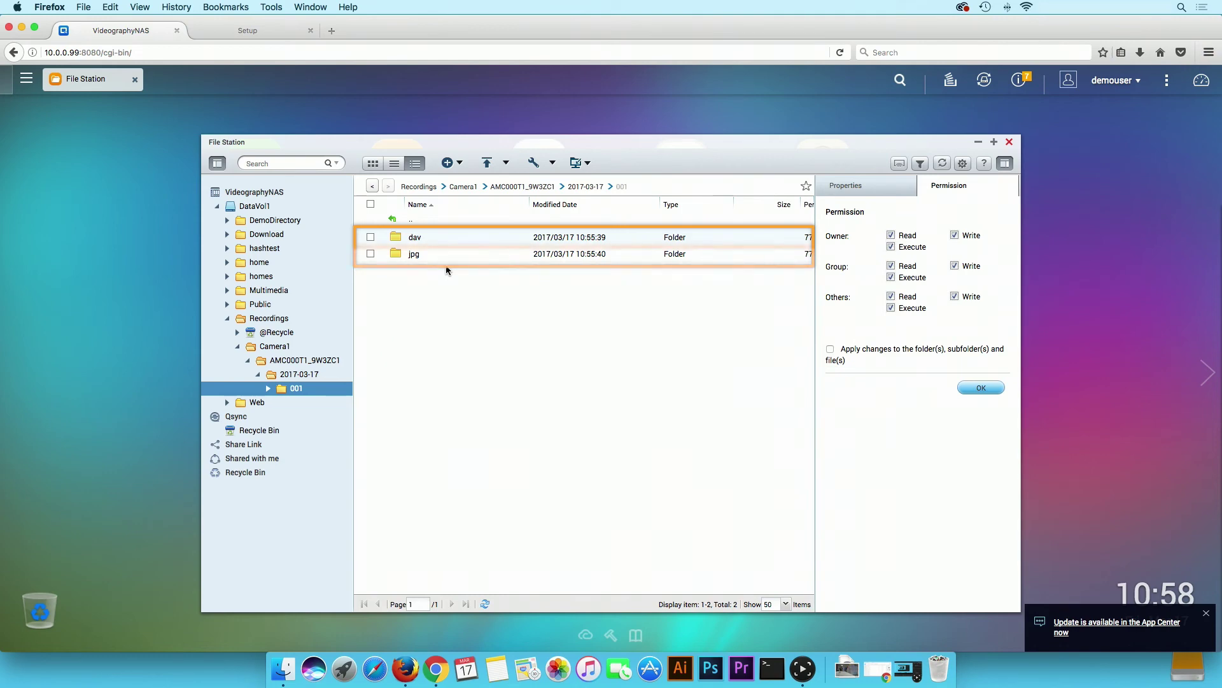
- Browse into dav > 10, widen the Name column, and play a recorded MP4 clip in a new tab
{"action": "double_click", "coordinate": [428, 237]}
{"action": "double_click", "coordinate": [429, 237]}
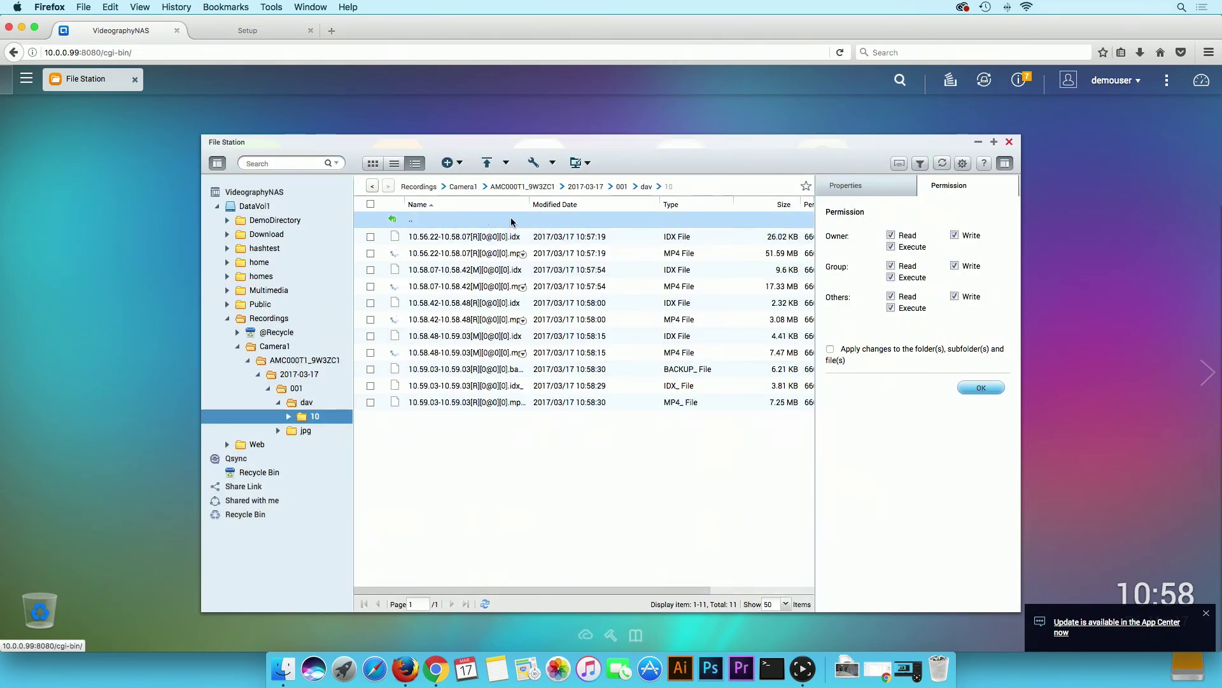
{"action": "left_click_drag", "start_coordinate": [532, 204], "coordinate": [554, 205]}
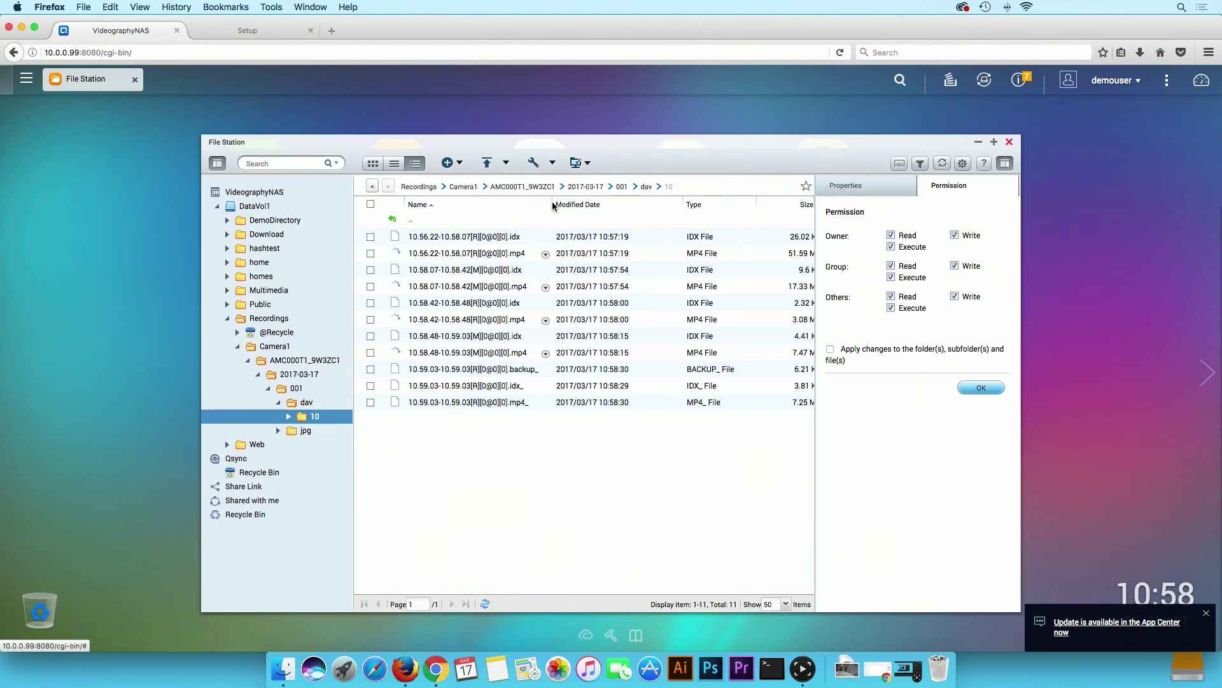
{"action": "double_click", "coordinate": [506, 286]}
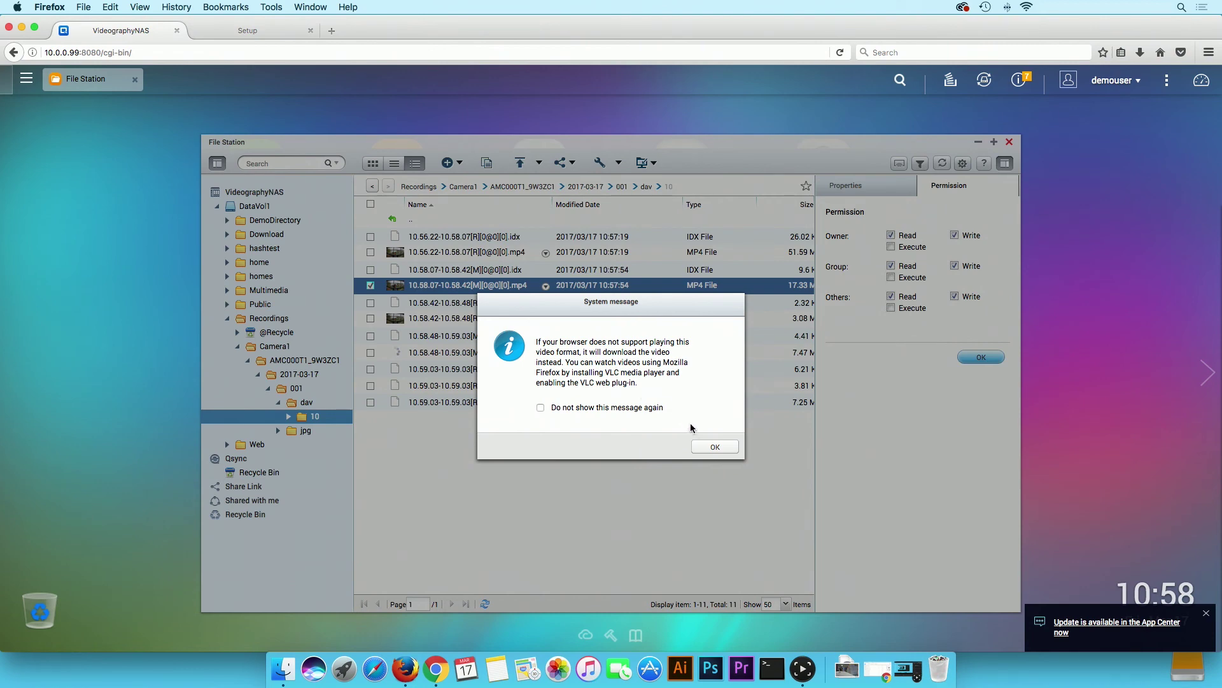
{"action": "left_click", "coordinate": [714, 447]}
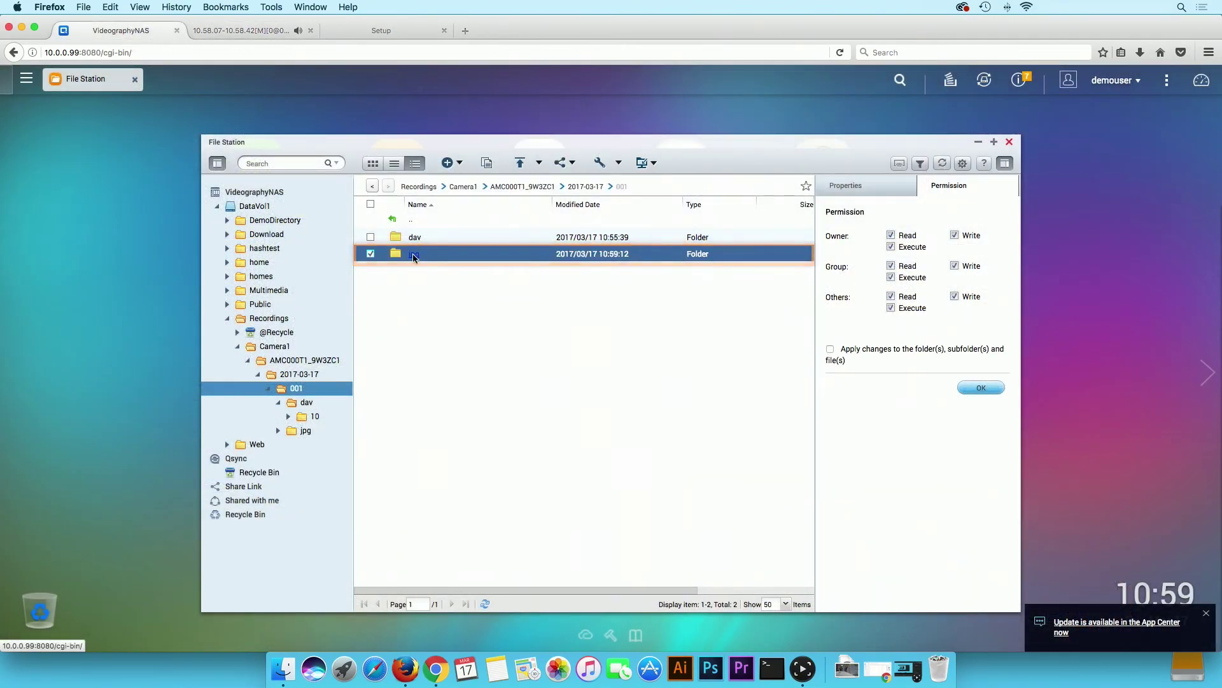
- Browse into jpg > 10 > 56 and step through the camera snapshots in Media Viewer
{"action": "double_click", "coordinate": [414, 254]}
{"action": "double_click", "coordinate": [413, 239]}
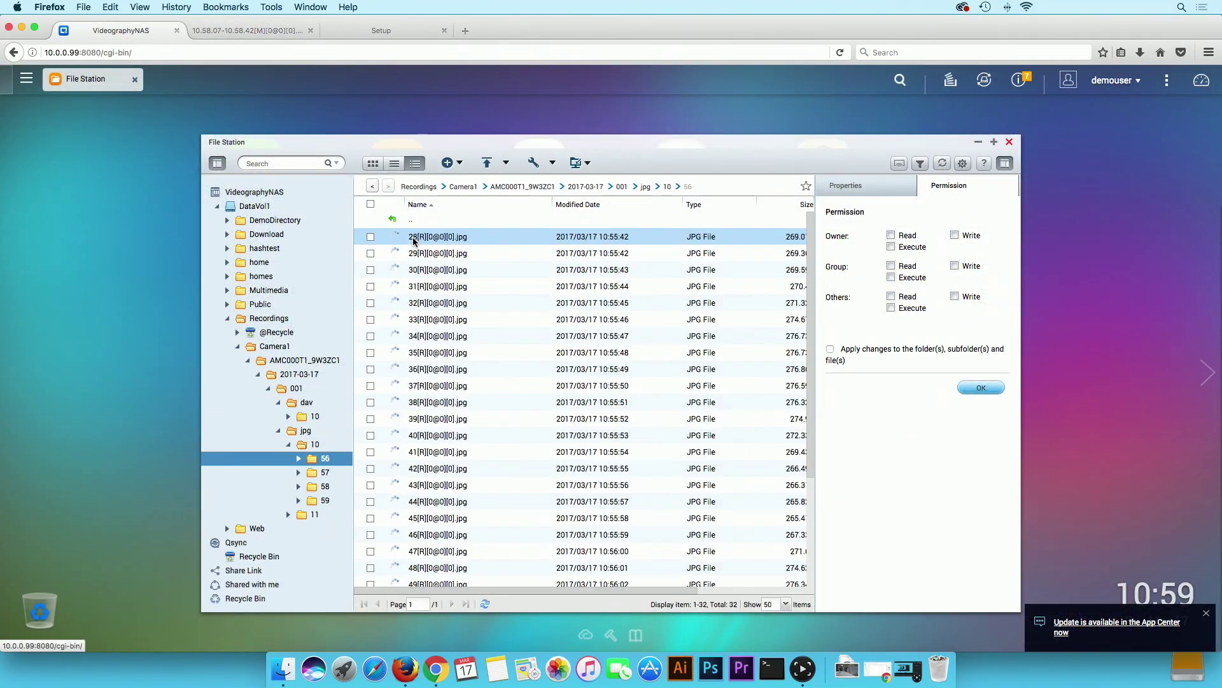
{"action": "double_click", "coordinate": [413, 241]}
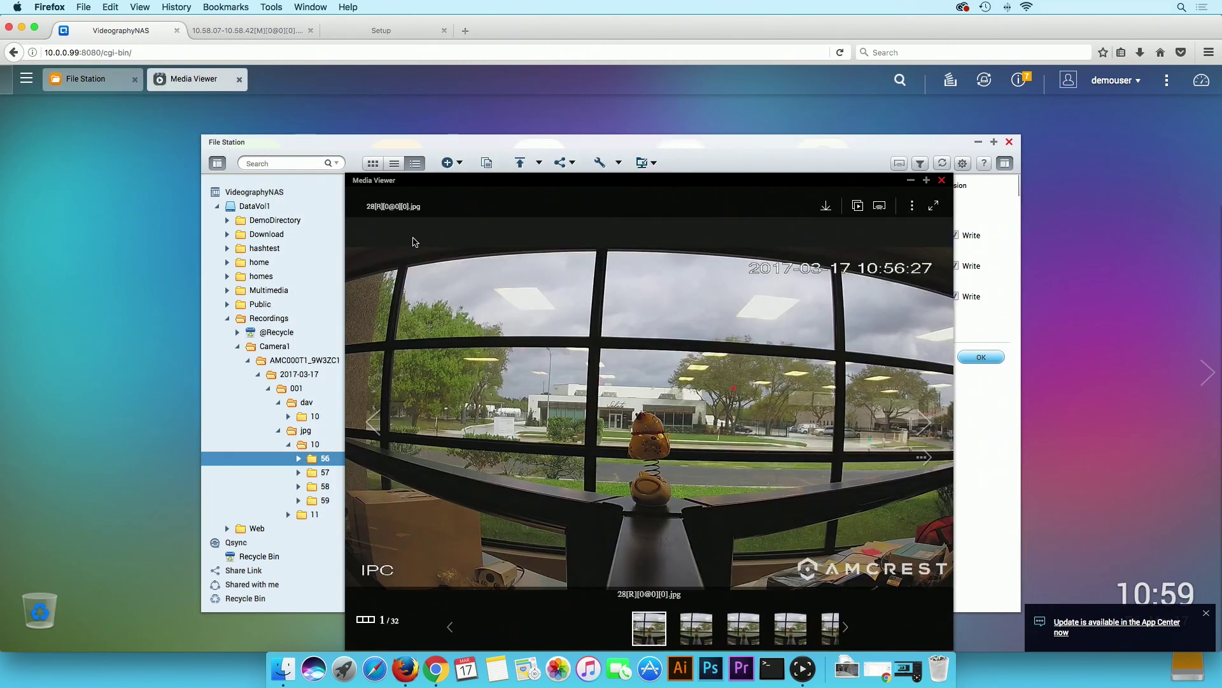
{"action": "left_click", "coordinate": [707, 636]}
{"action": "left_click", "coordinate": [707, 630]}
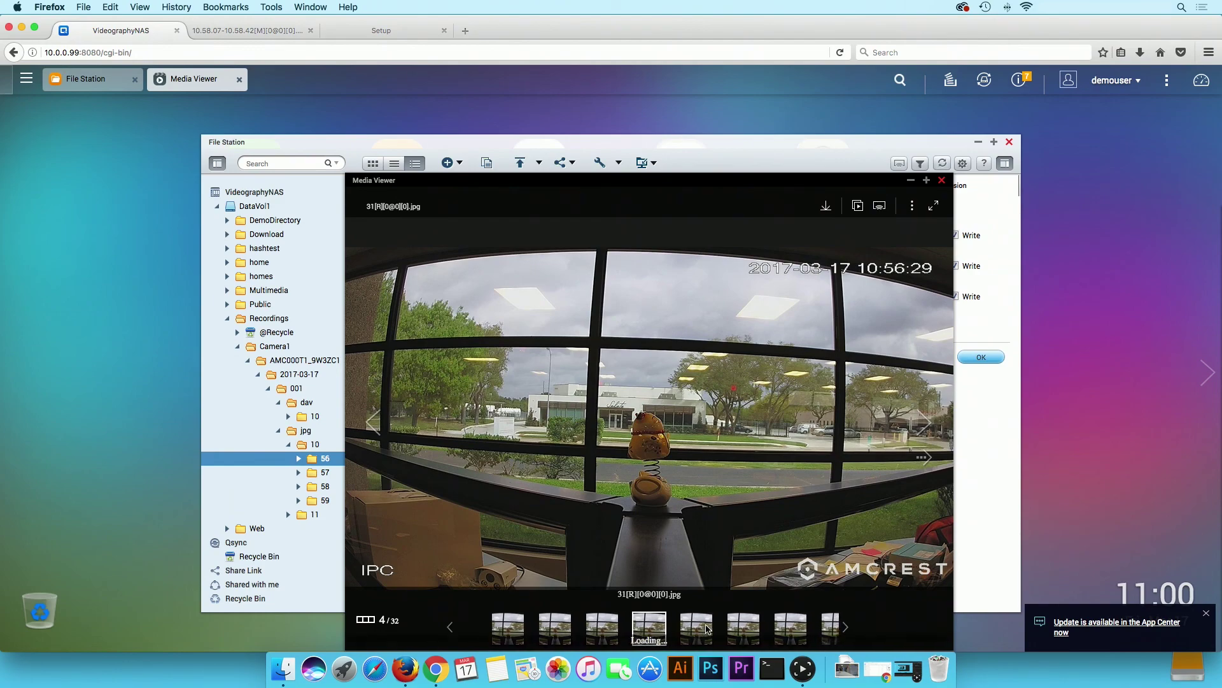
{"action": "left_click", "coordinate": [708, 631]}
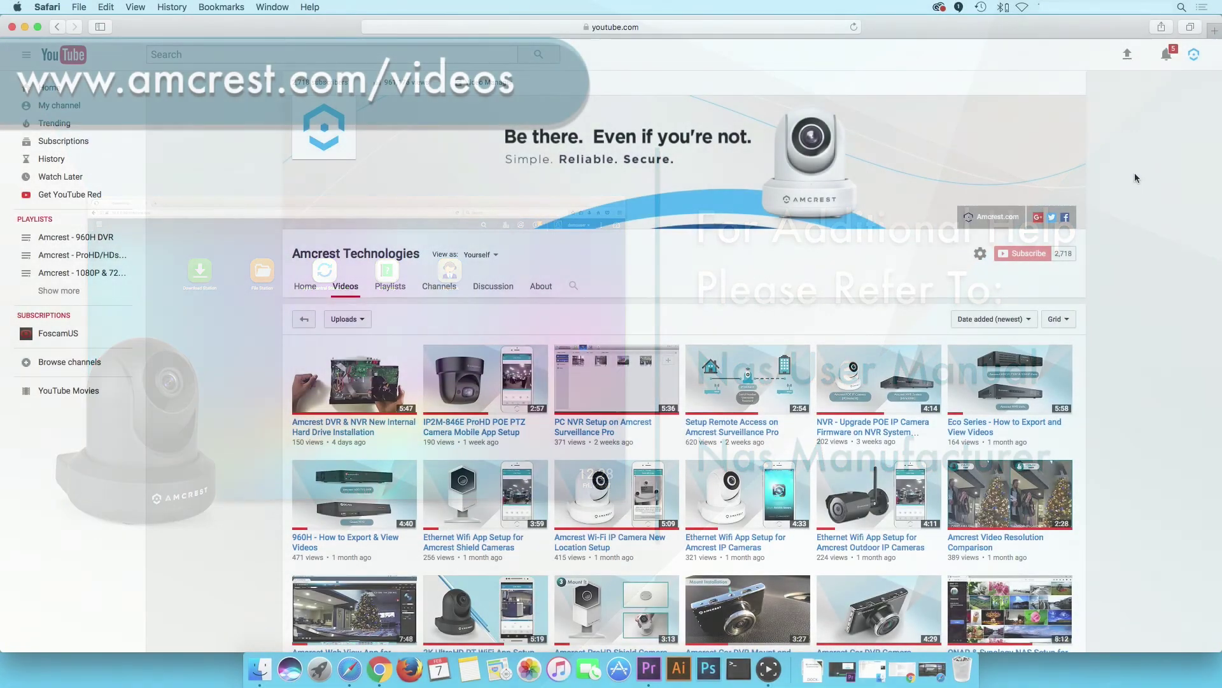
{"action": "scroll", "coordinate": [1136, 179], "scroll_direction": "down", "scroll_amount": 3}
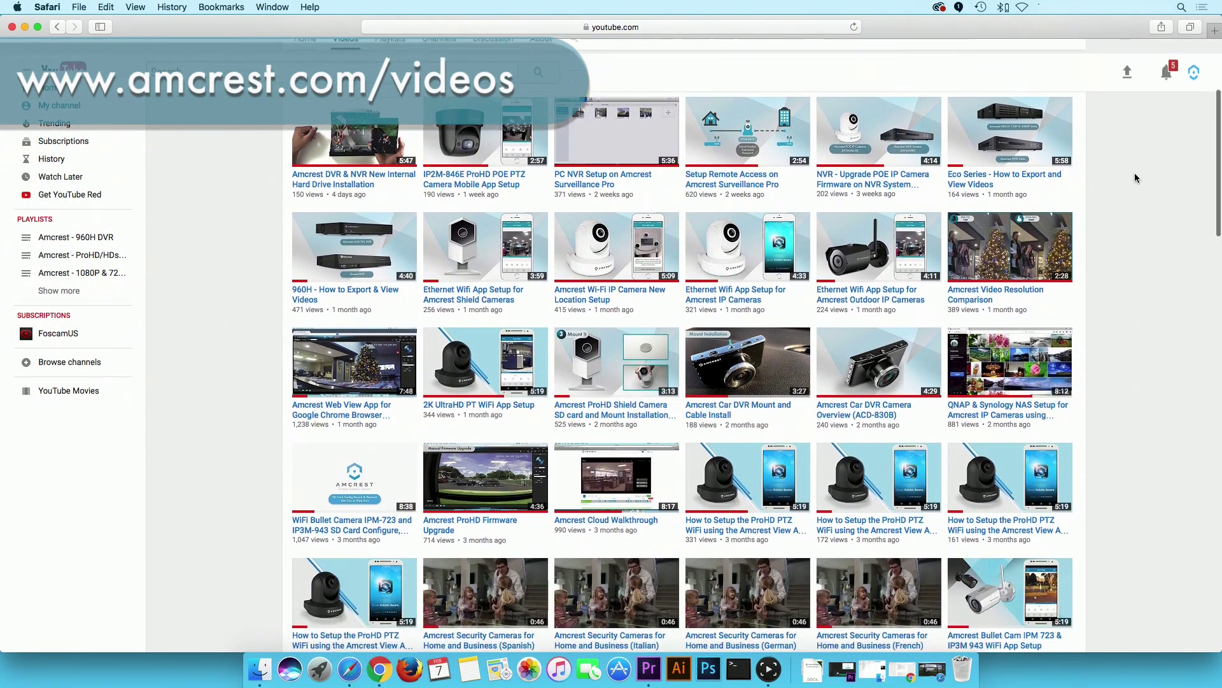
{"action": "scroll", "coordinate": [1135, 178], "scroll_direction": "down", "scroll_amount": 5}
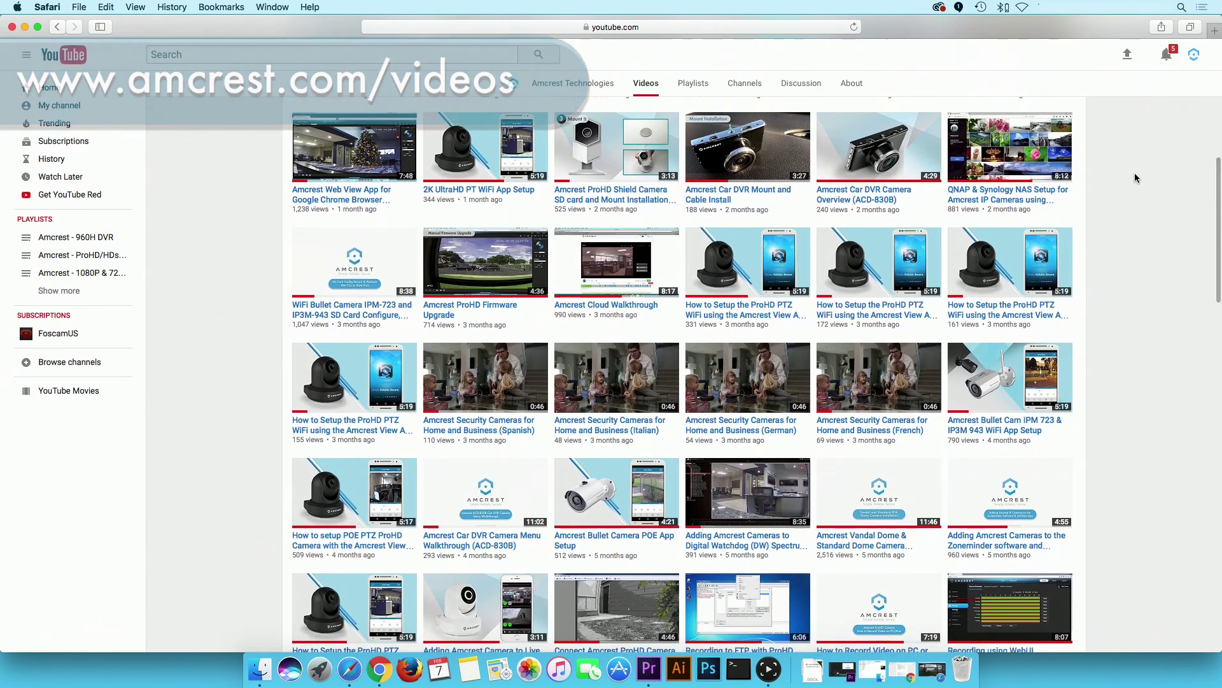